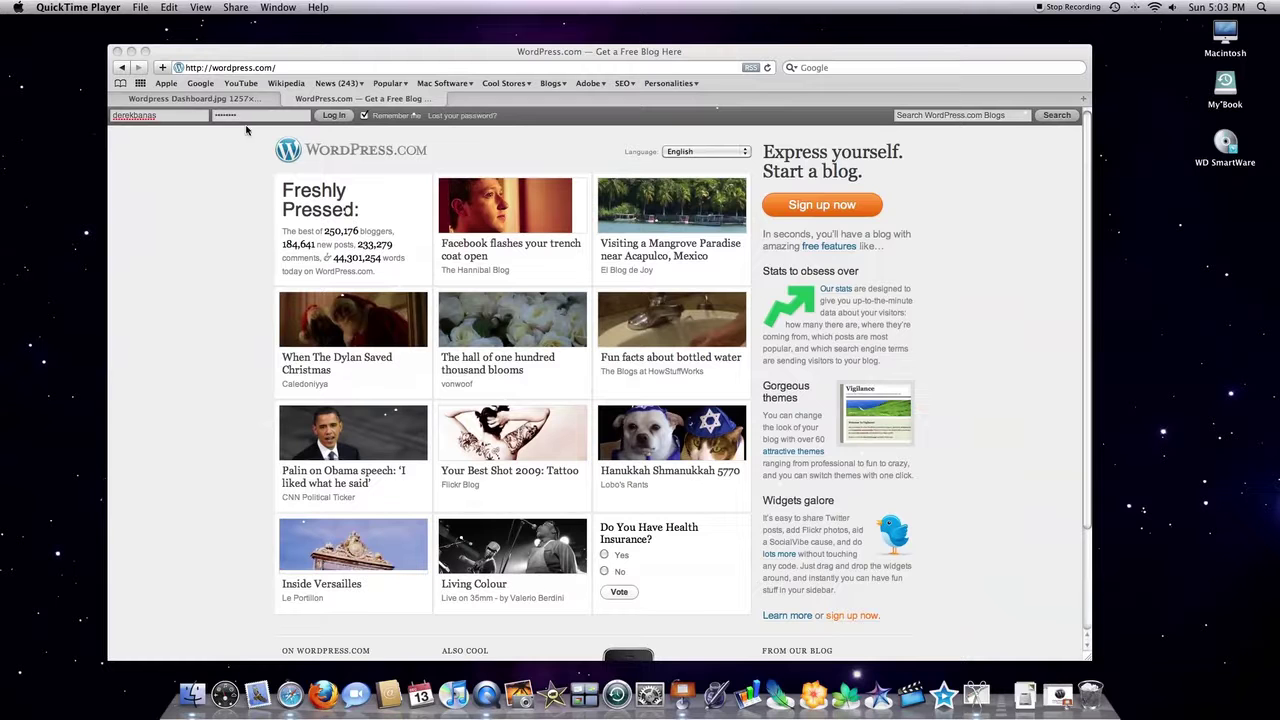
Log in to WordPress.com with the prefilled credentials and open the account's Global Dashboard
{"action": "left_click", "coordinate": [336, 117]}
{"action": "left_click", "coordinate": [336, 117]}
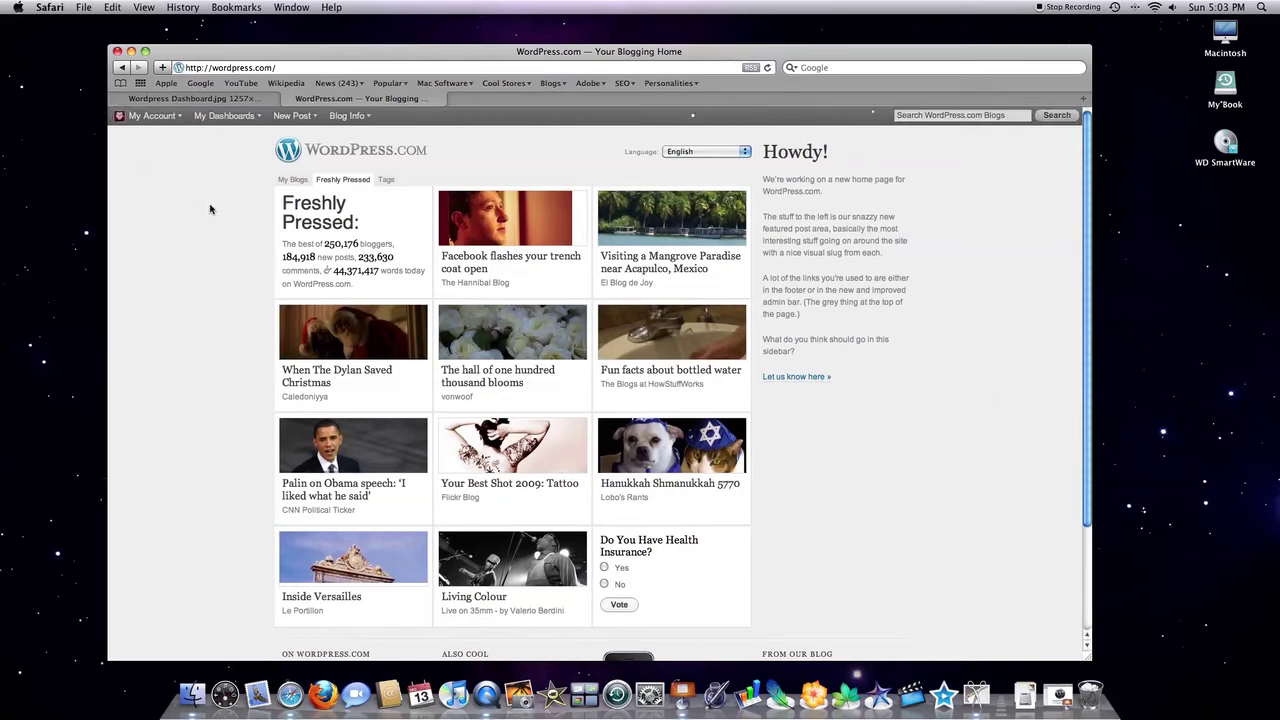
{"action": "mouse_move", "coordinate": [152, 117]}
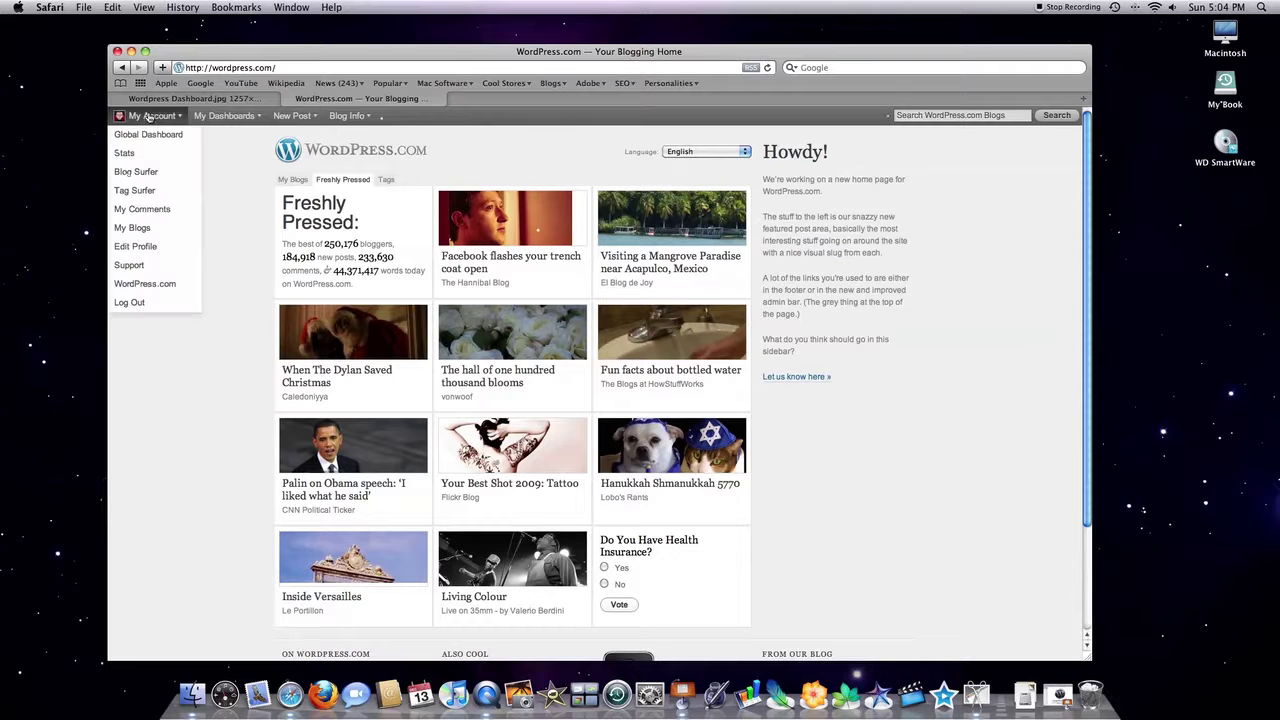
{"action": "left_click", "coordinate": [152, 132]}
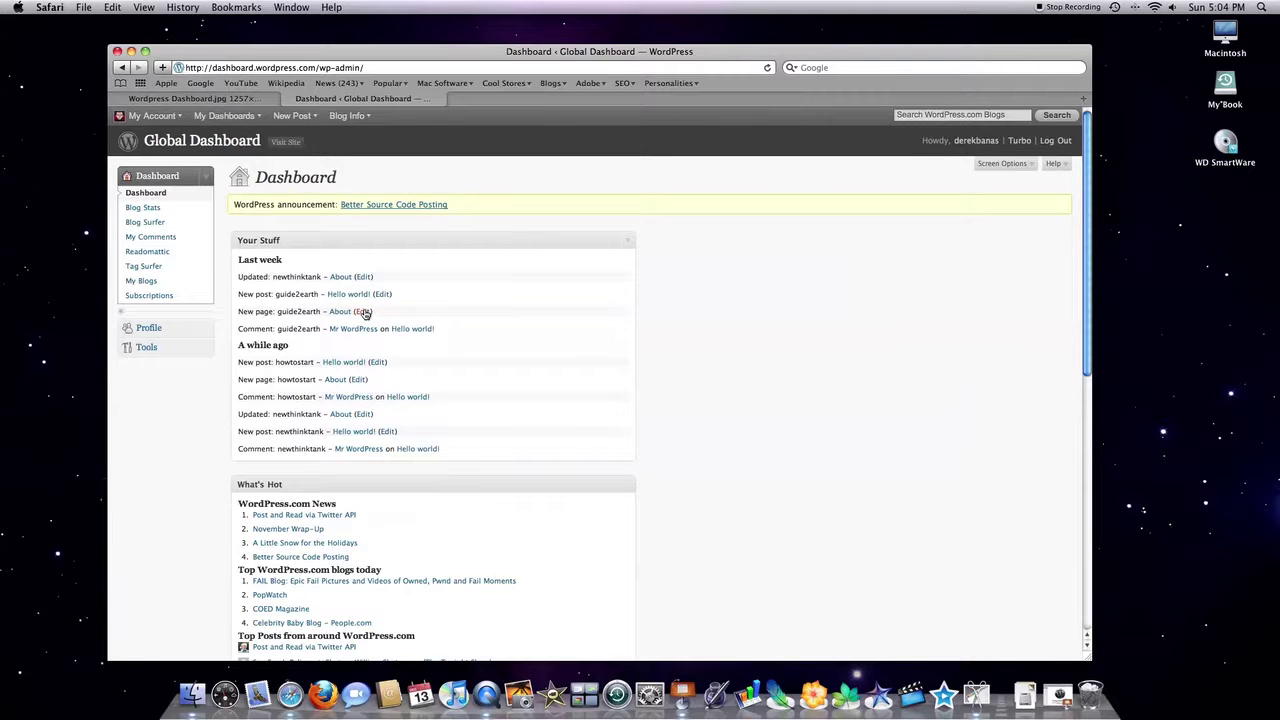
Look through the Global Dashboard's recent blog activity and the What's Hot lists of news, top blogs and latest posts
{"action": "scroll", "coordinate": [473, 441], "scroll_direction": "down", "scroll_amount": 5}
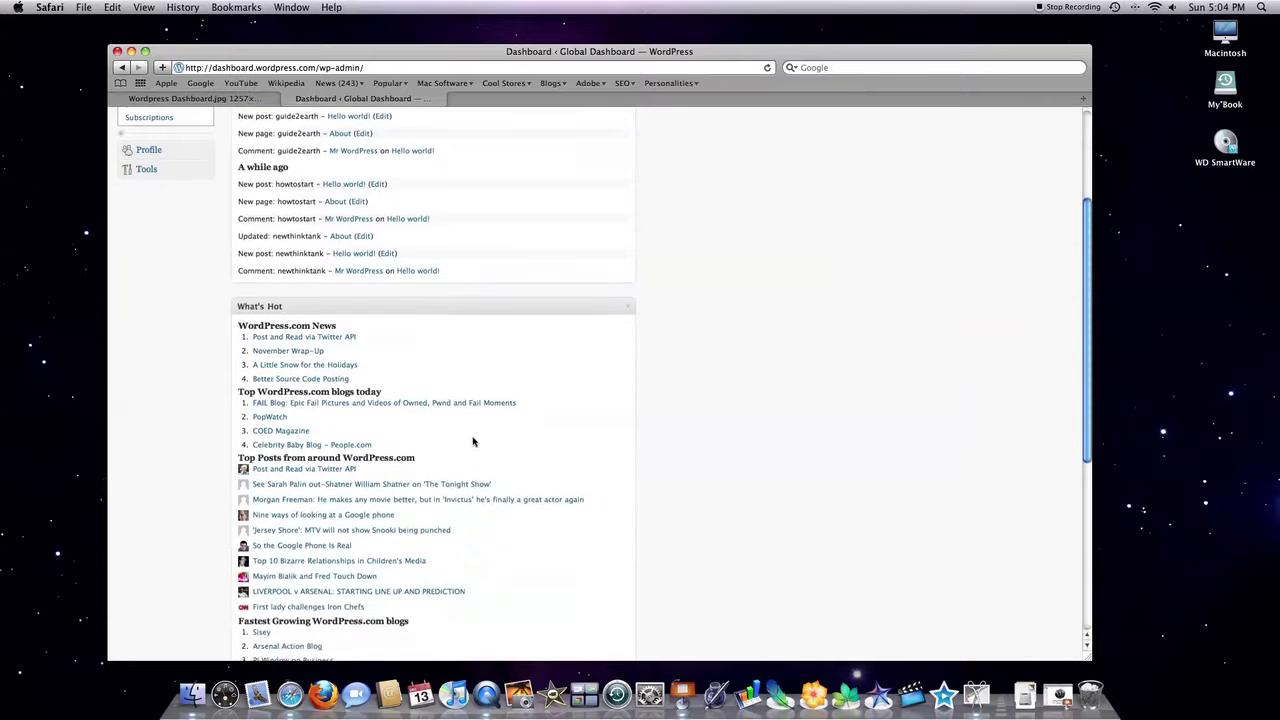
{"action": "scroll", "coordinate": [473, 441], "scroll_direction": "down", "scroll_amount": 1}
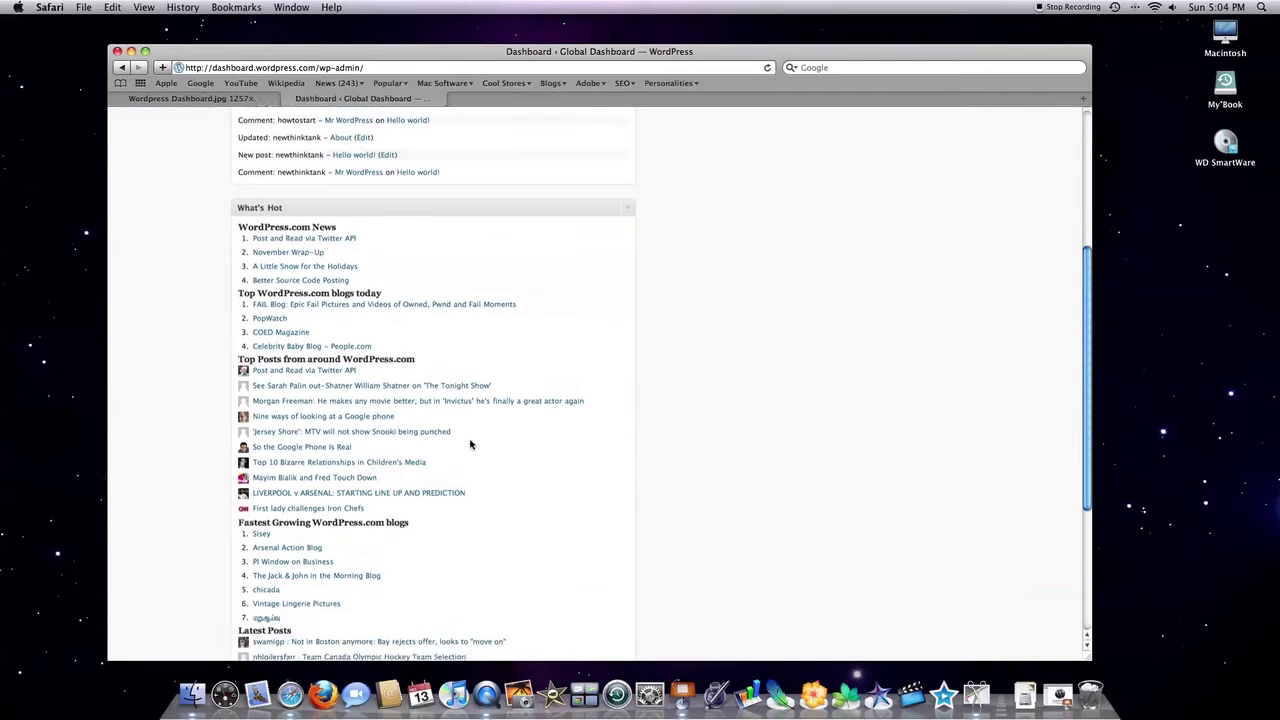
{"action": "scroll", "coordinate": [470, 445], "scroll_direction": "down", "scroll_amount": 2}
{"action": "scroll", "coordinate": [470, 446], "scroll_direction": "down", "scroll_amount": 4}
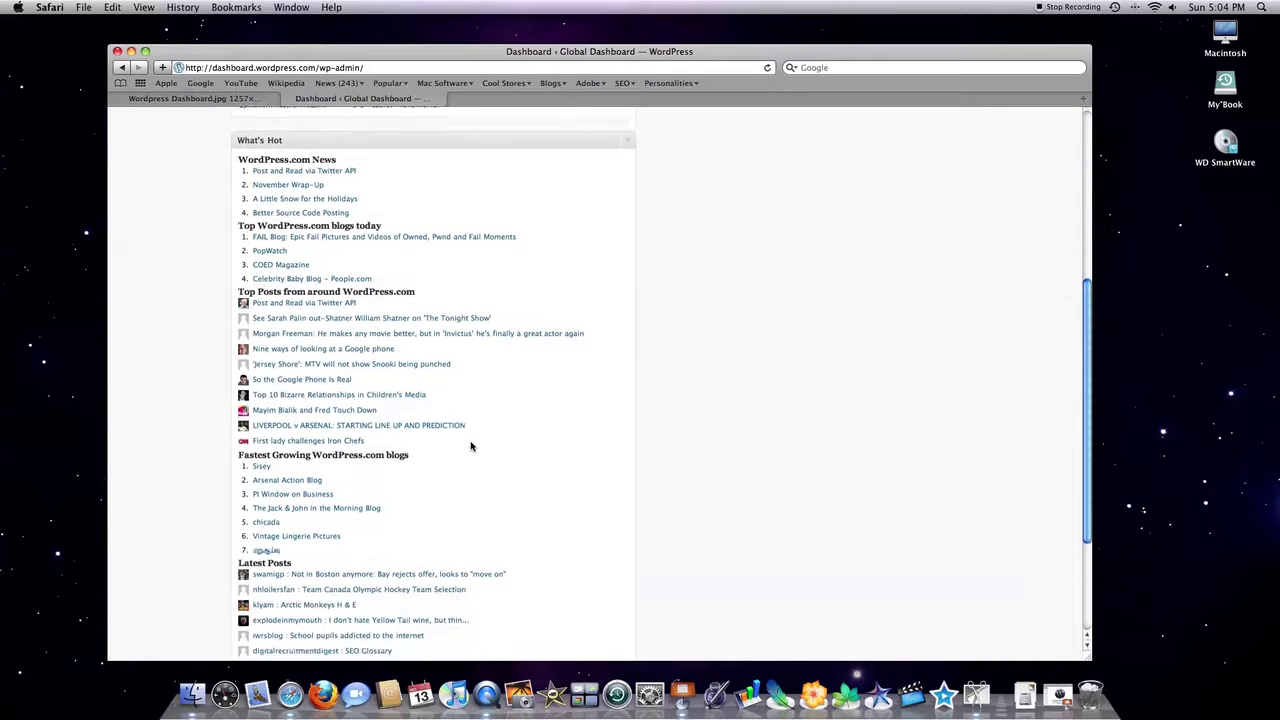
{"action": "scroll", "coordinate": [472, 445], "scroll_direction": "down", "scroll_amount": 3}
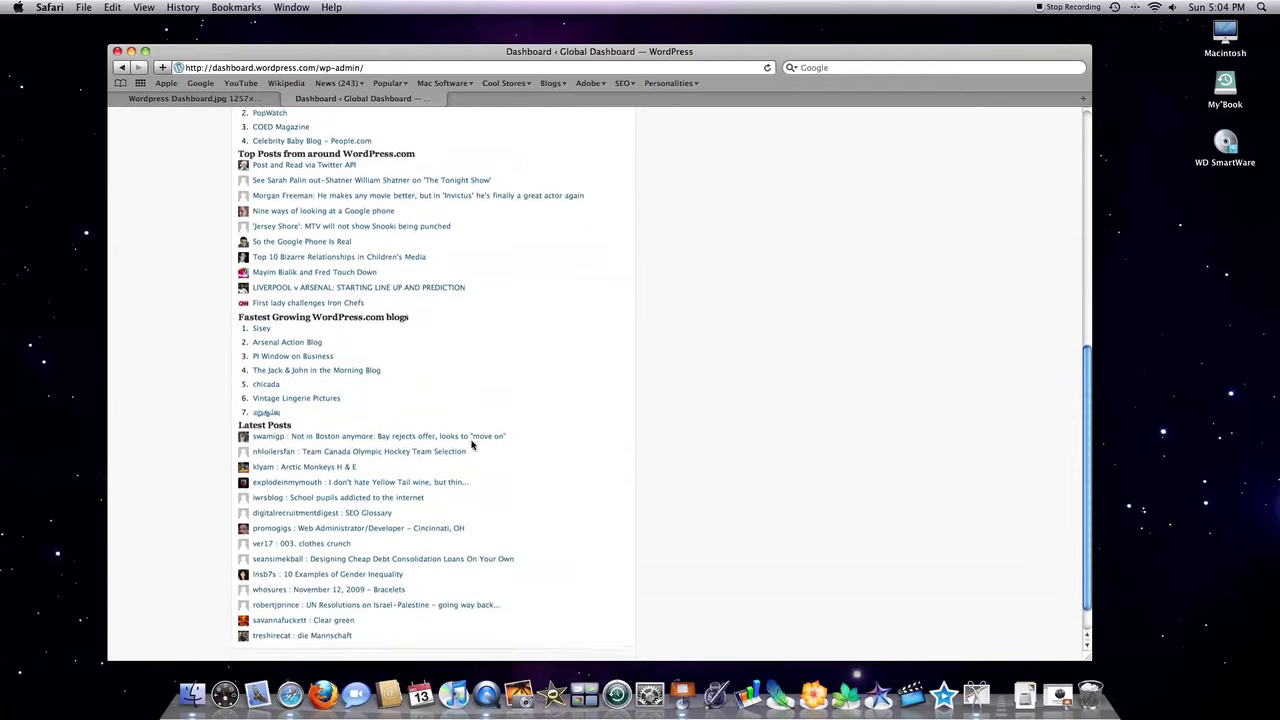
{"action": "scroll", "coordinate": [472, 445], "scroll_direction": "up", "scroll_amount": 15}
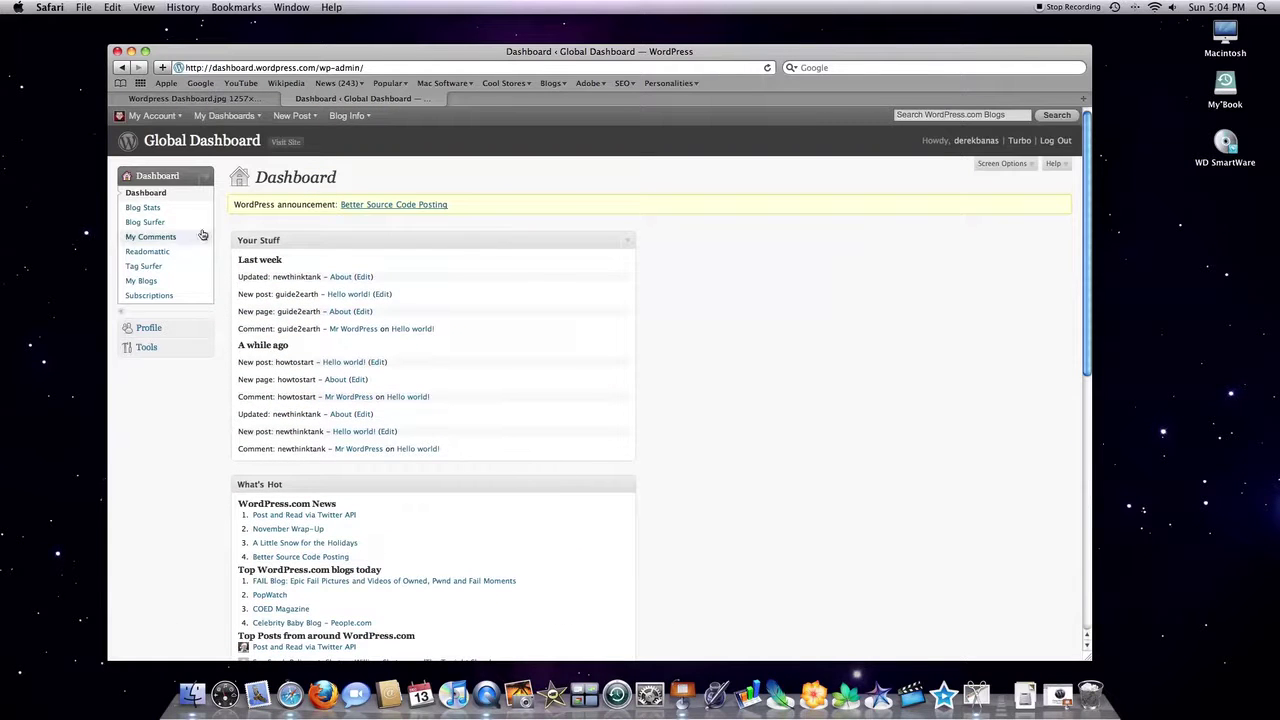
Open Blog Stats and examine the daily views graph, referrers, top posts, search terms, clicks, totals and email subscribers
{"action": "left_click", "coordinate": [156, 210]}
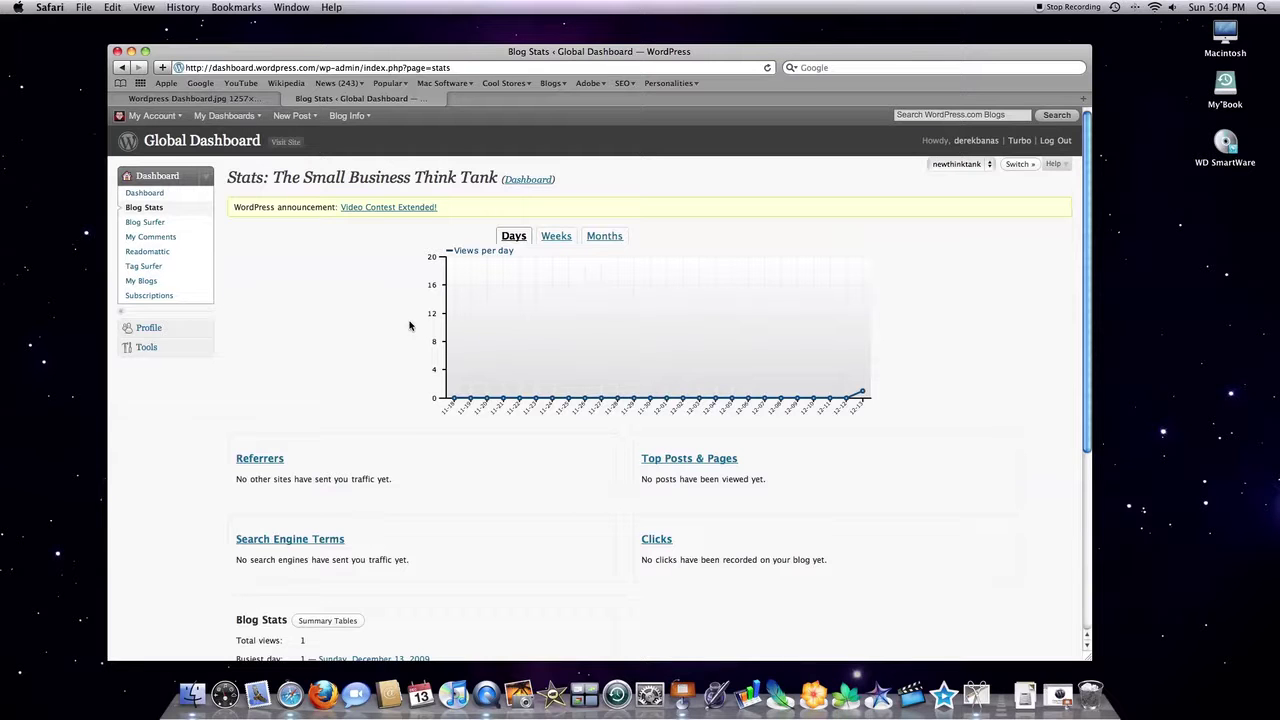
{"action": "mouse_move", "coordinate": [548, 357]}
{"action": "scroll", "coordinate": [394, 476], "scroll_direction": "down", "scroll_amount": 2}
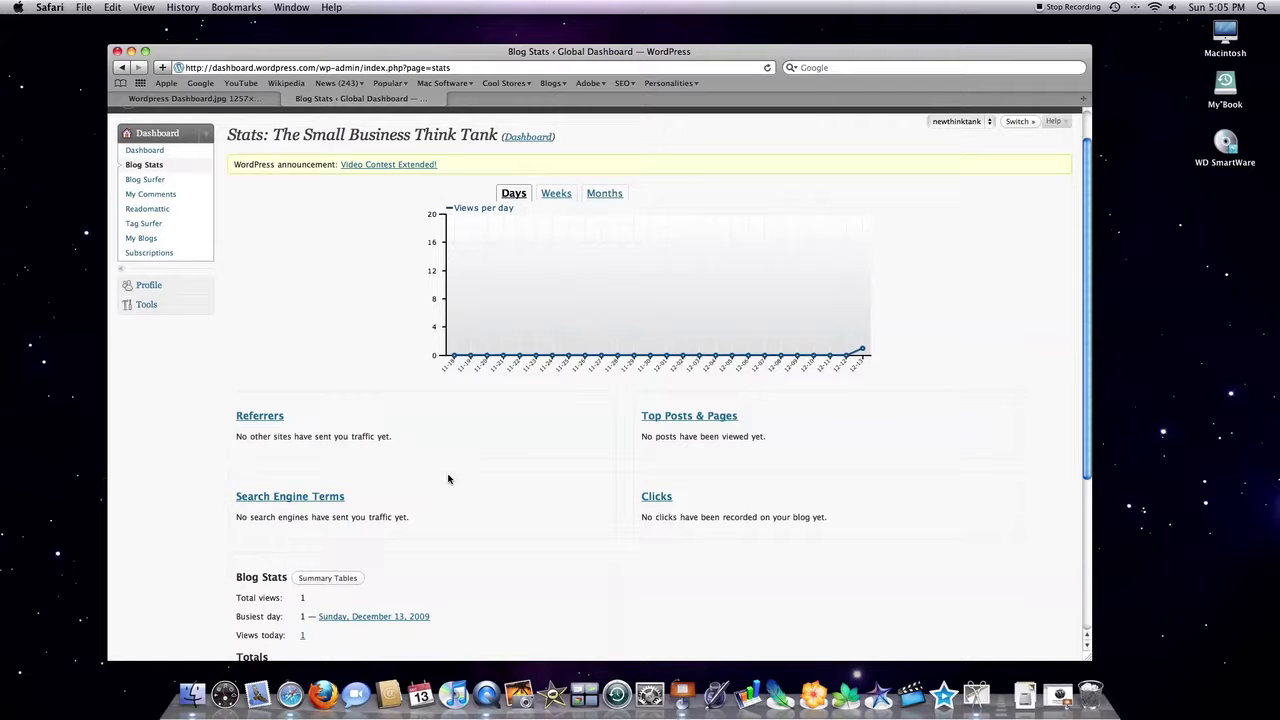
{"action": "scroll", "coordinate": [448, 479], "scroll_direction": "down", "scroll_amount": 2}
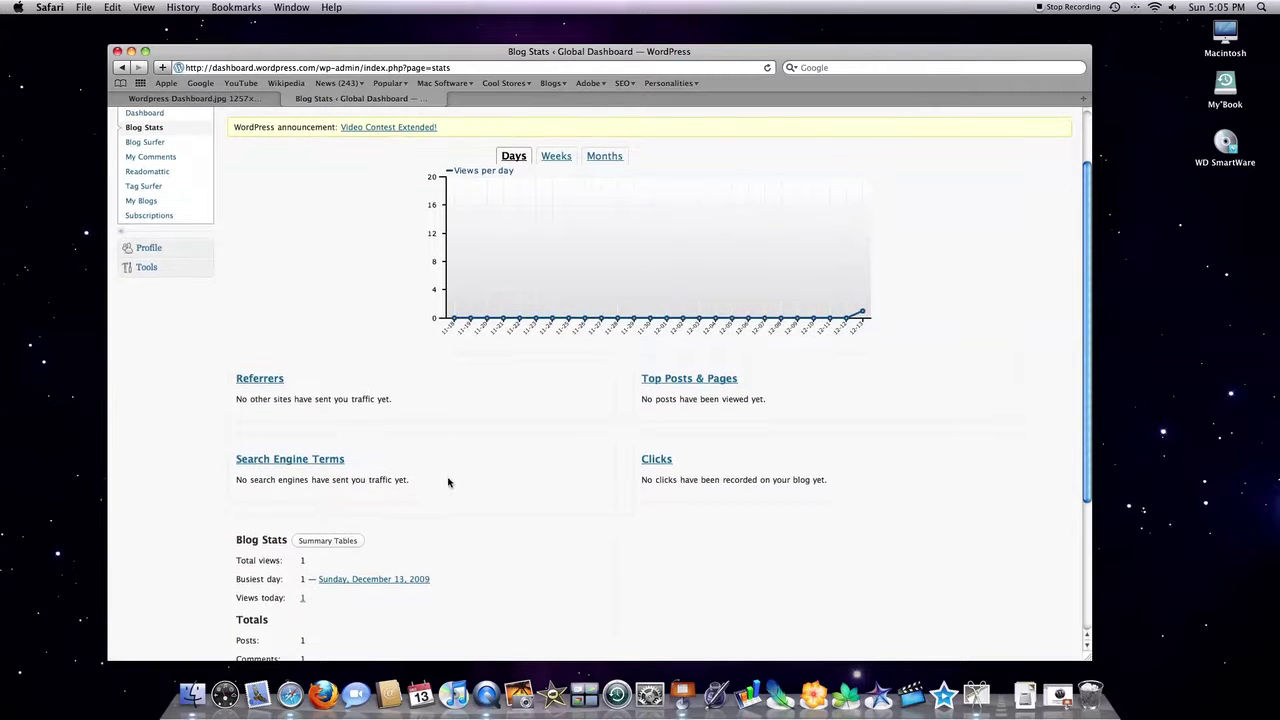
{"action": "scroll", "coordinate": [451, 482], "scroll_direction": "down", "scroll_amount": 1}
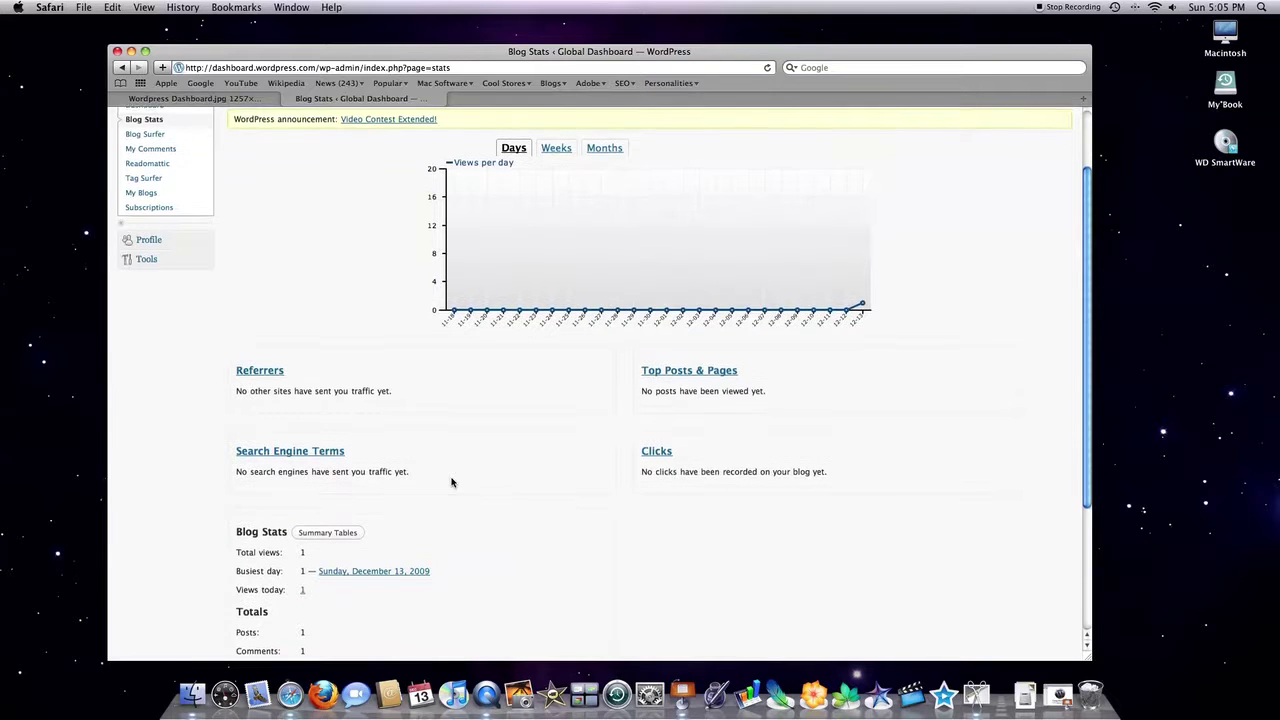
{"action": "scroll", "coordinate": [451, 482], "scroll_direction": "down", "scroll_amount": 1}
{"action": "scroll", "coordinate": [451, 482], "scroll_direction": "down", "scroll_amount": 1}
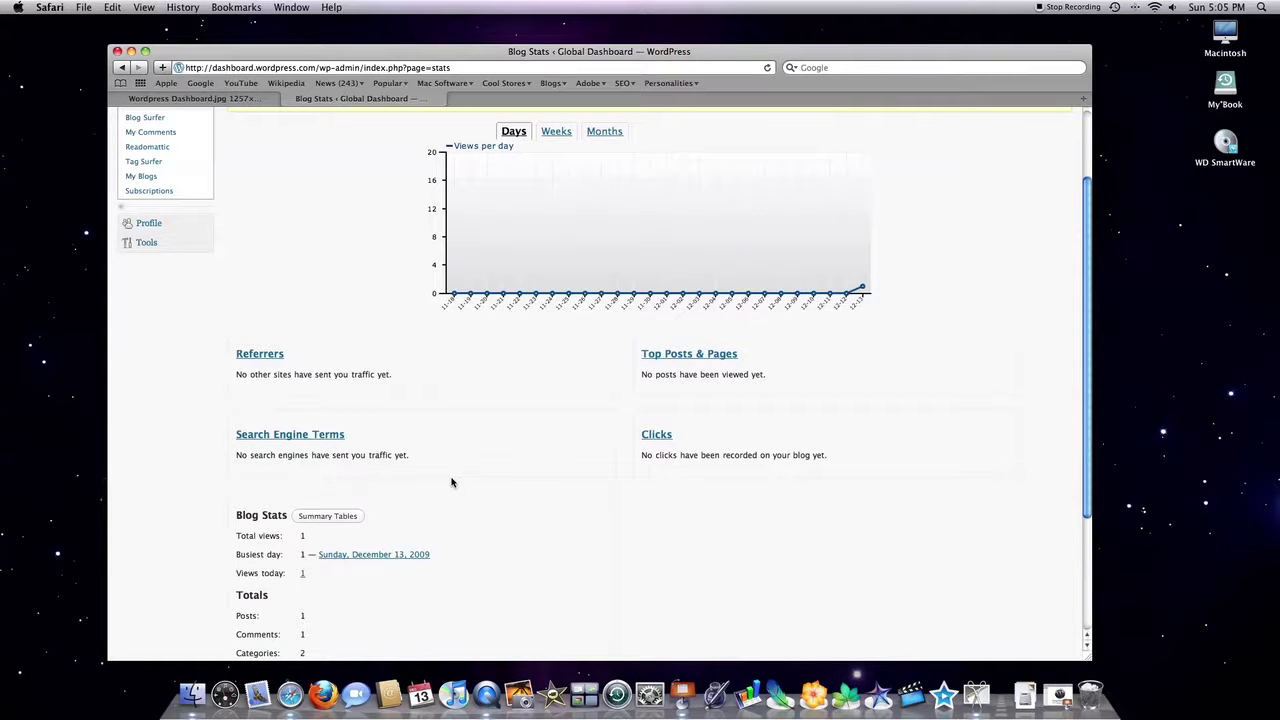
{"action": "scroll", "coordinate": [451, 482], "scroll_direction": "down", "scroll_amount": 1}
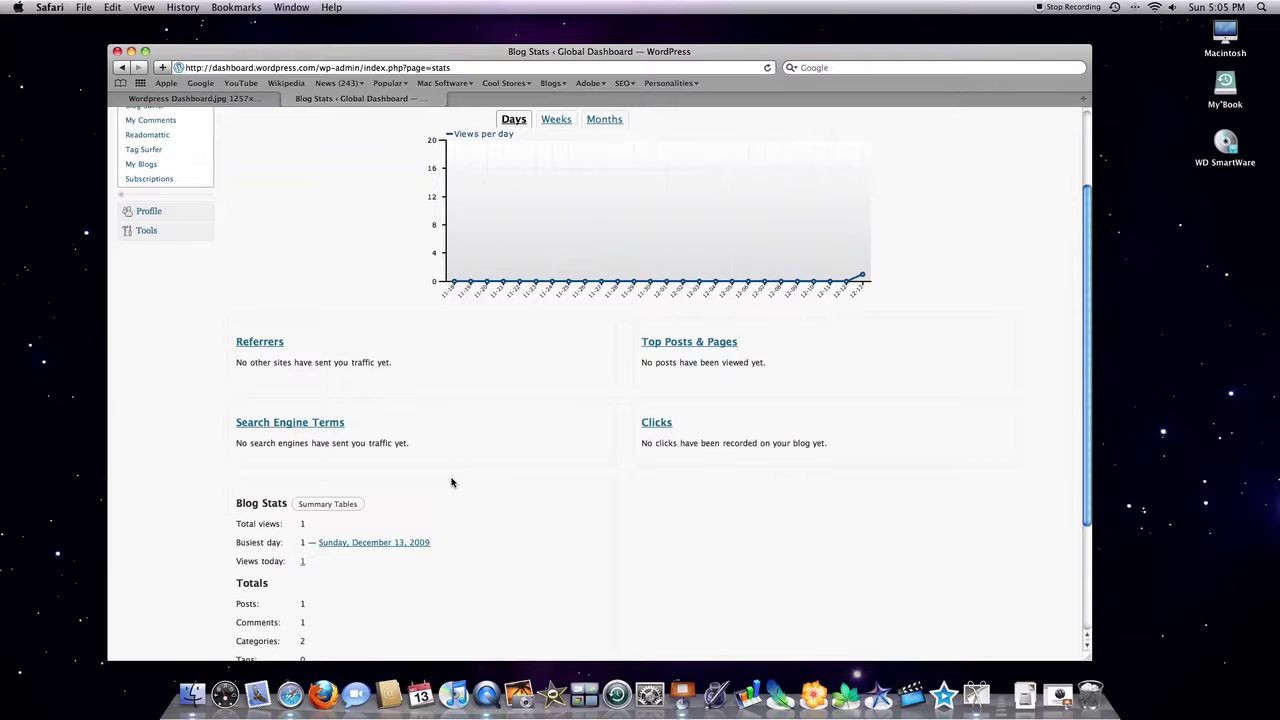
{"action": "scroll", "coordinate": [451, 482], "scroll_direction": "down", "scroll_amount": 6}
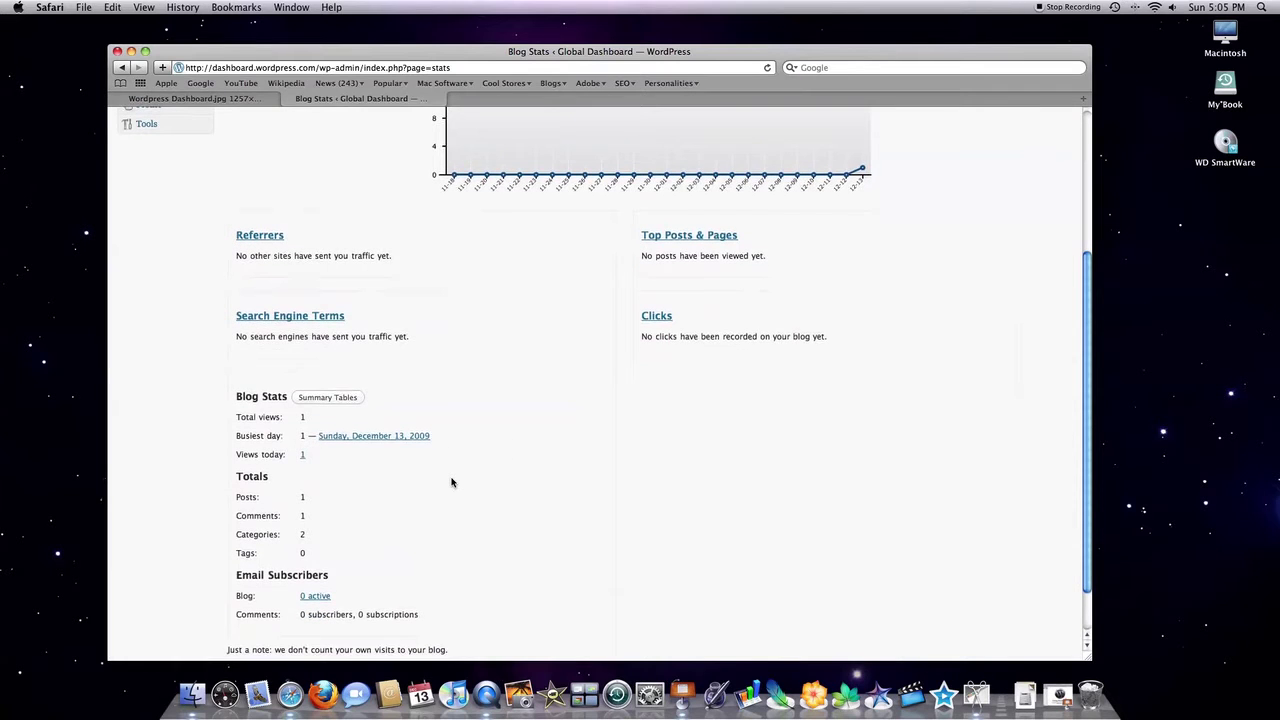
{"action": "scroll", "coordinate": [451, 482], "scroll_direction": "down", "scroll_amount": 2}
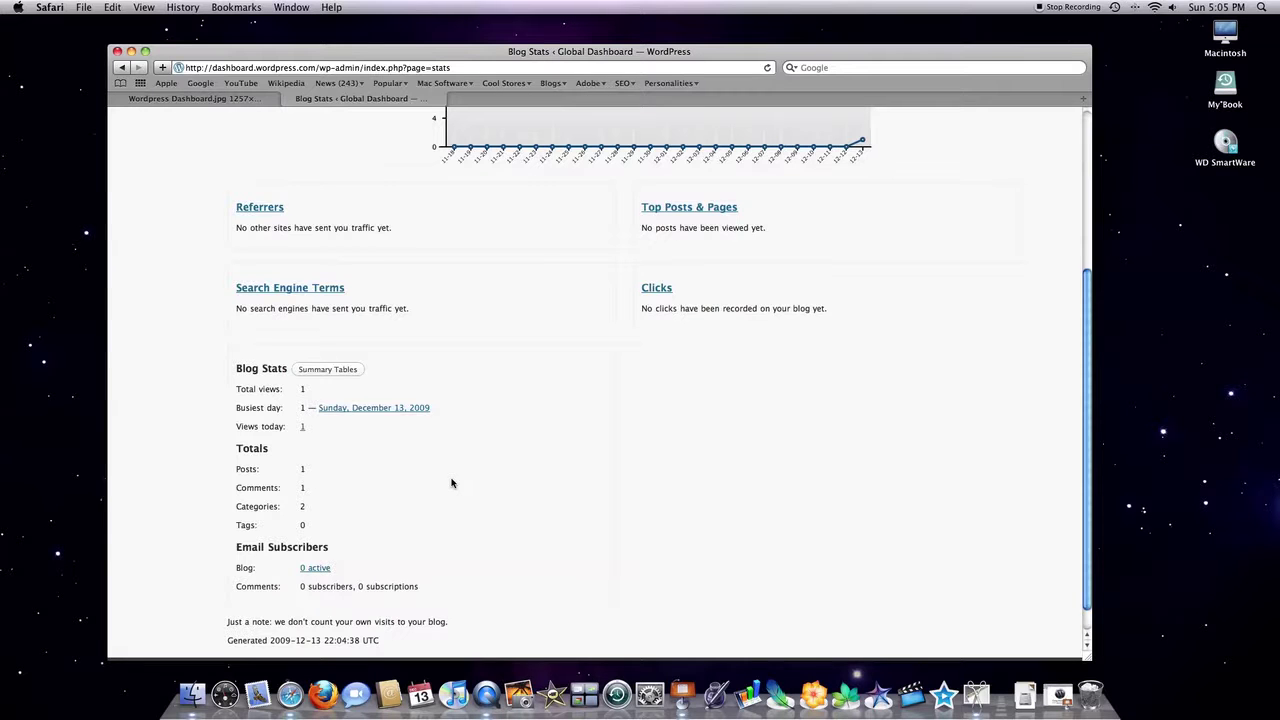
{"action": "scroll", "coordinate": [451, 483], "scroll_direction": "down", "scroll_amount": 2}
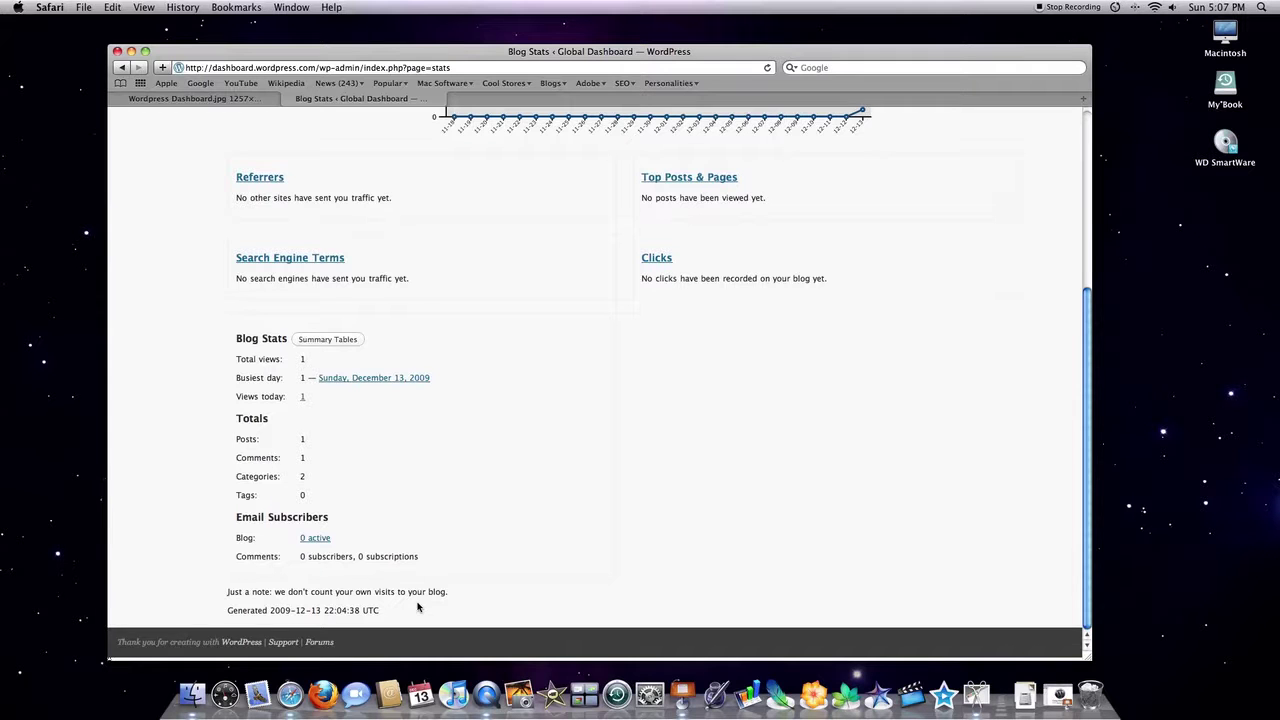
{"action": "scroll", "coordinate": [432, 597], "scroll_direction": "up", "scroll_amount": 7}
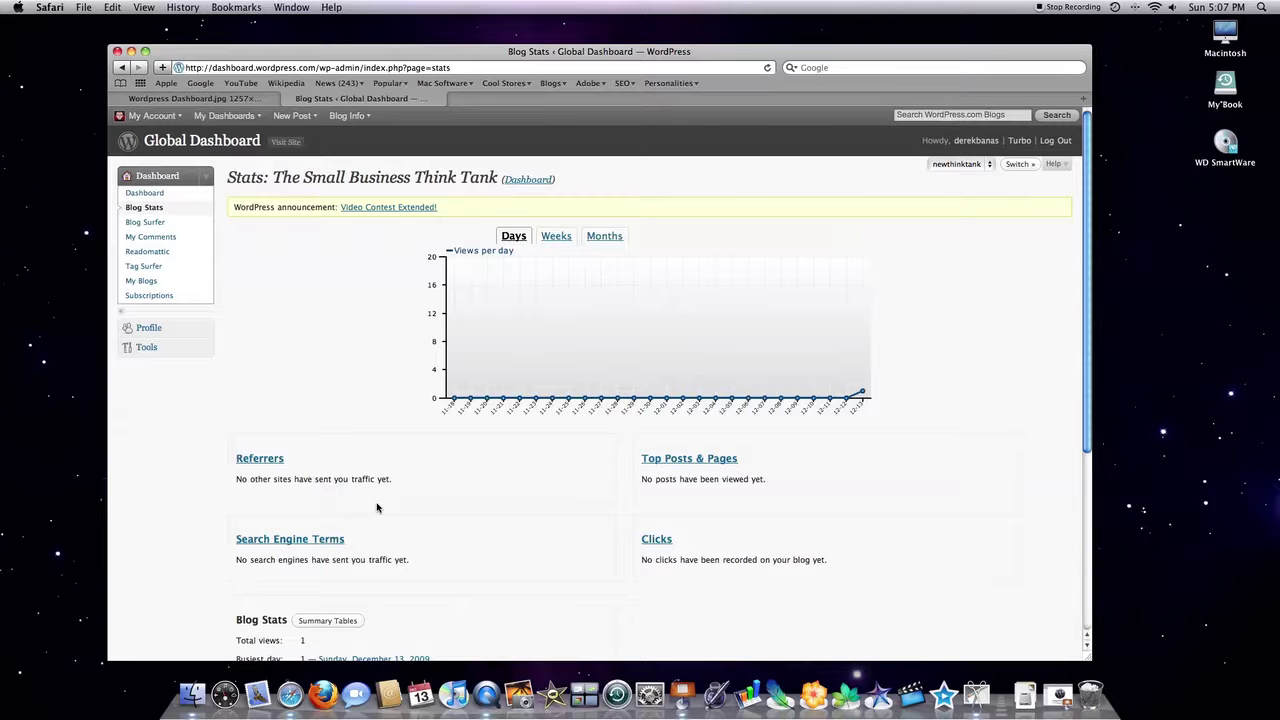
View the Blog Surfer, My Comments and Readomattic pages of the Global Dashboard in turn
{"action": "left_click", "coordinate": [168, 224]}
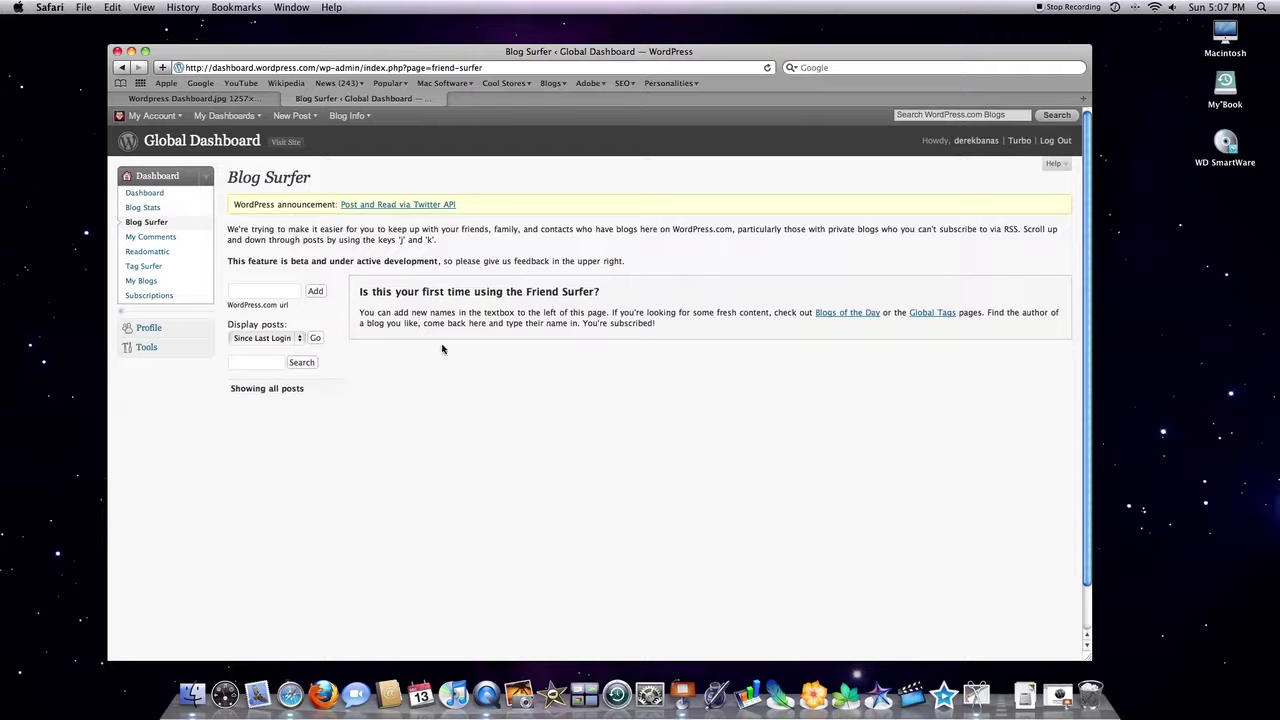
{"action": "left_click", "coordinate": [171, 238]}
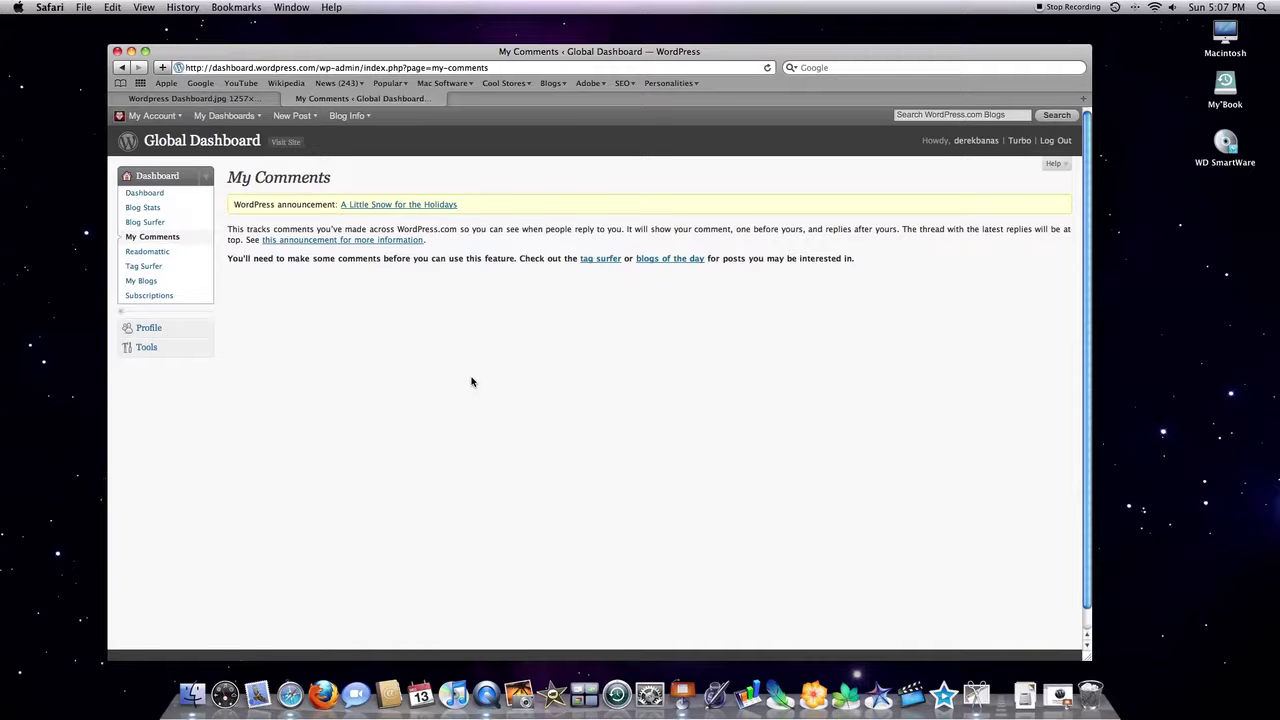
{"action": "left_click", "coordinate": [172, 257]}
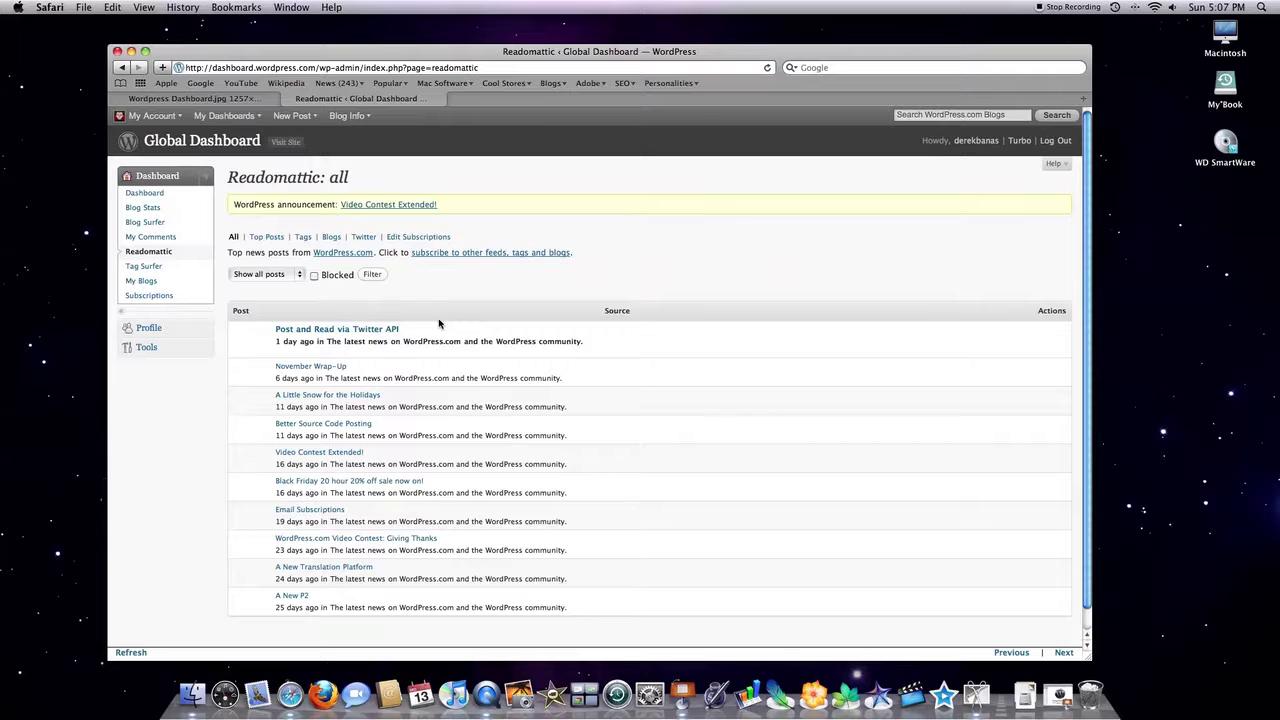
{"action": "scroll", "coordinate": [438, 325], "scroll_direction": "down", "scroll_amount": 2}
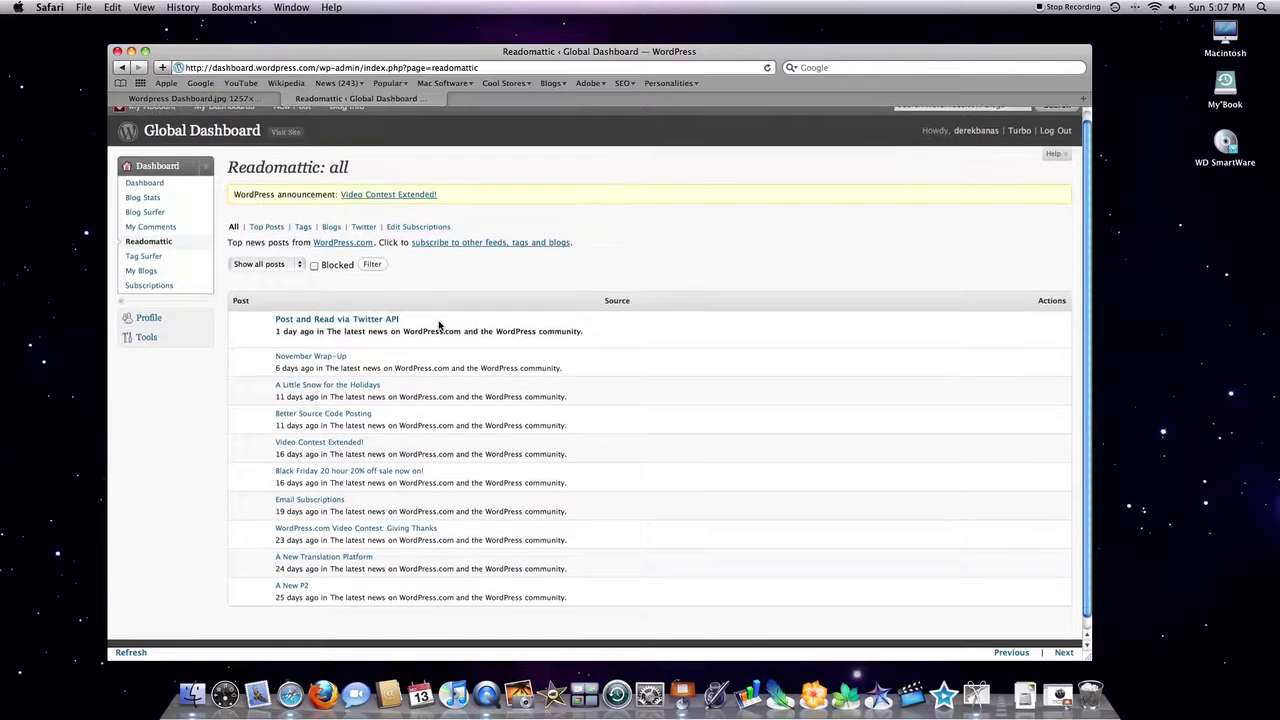
{"action": "scroll", "coordinate": [438, 325], "scroll_direction": "up", "scroll_amount": 2}
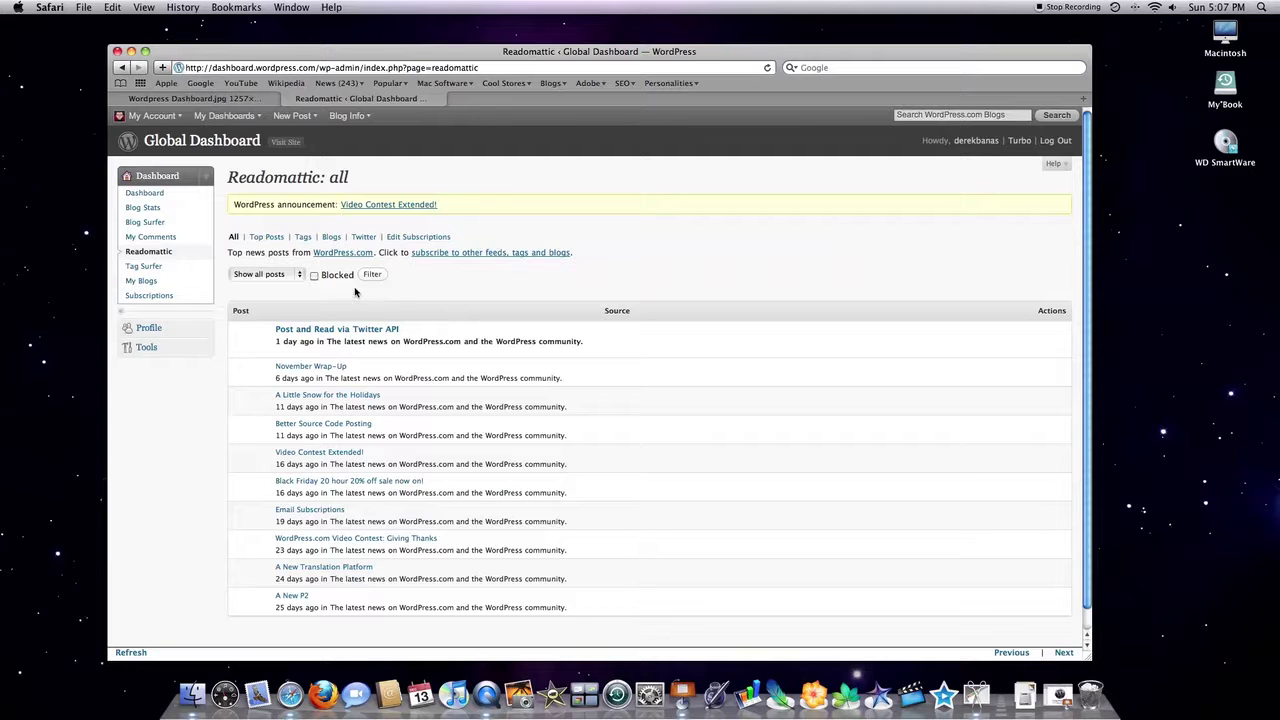
Subscribe to the tag "marketing" in Tag Surfer, and remove that tag subscription again
{"action": "left_click", "coordinate": [163, 266]}
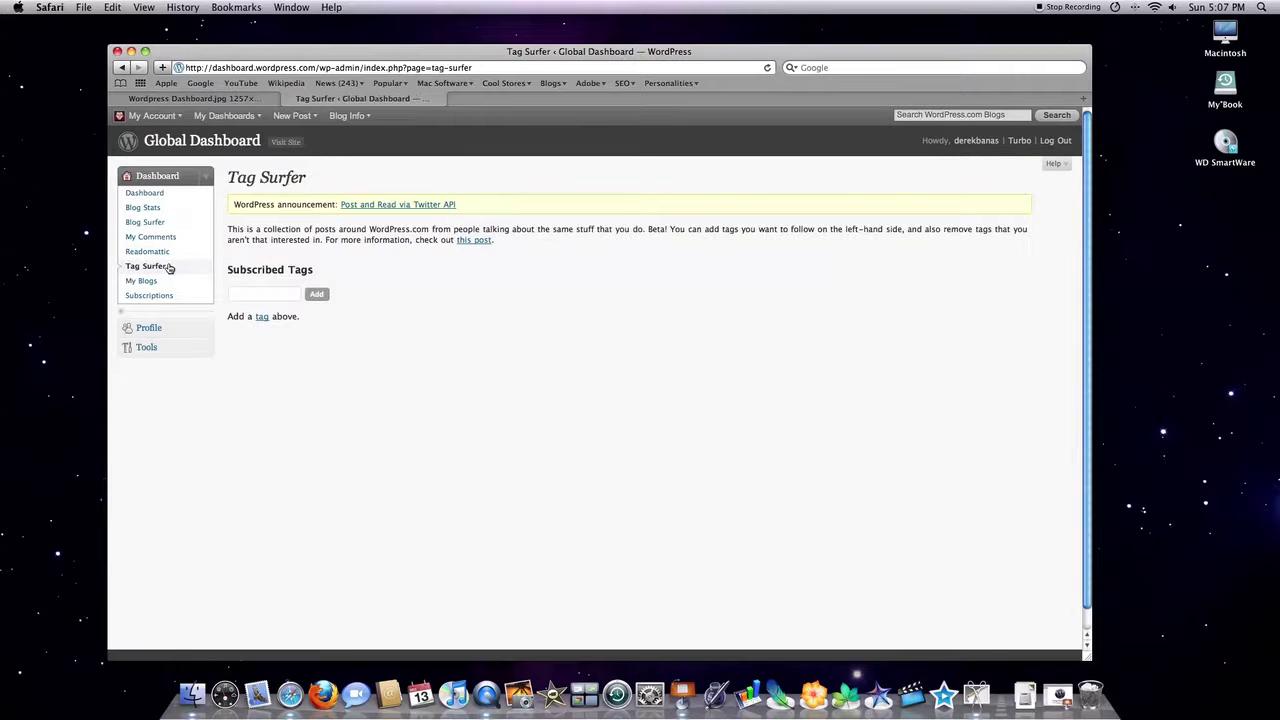
{"action": "left_click", "coordinate": [249, 292]}
{"action": "type", "text": "marketing"}
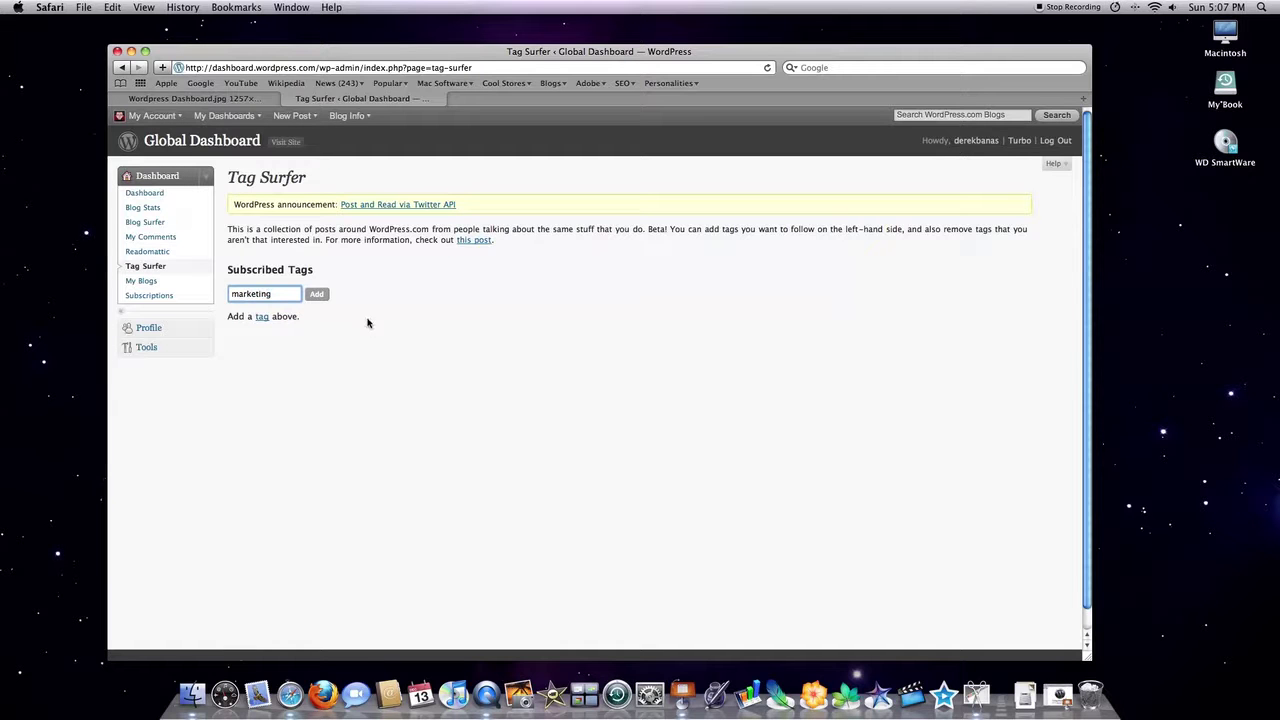
{"action": "left_click", "coordinate": [316, 294]}
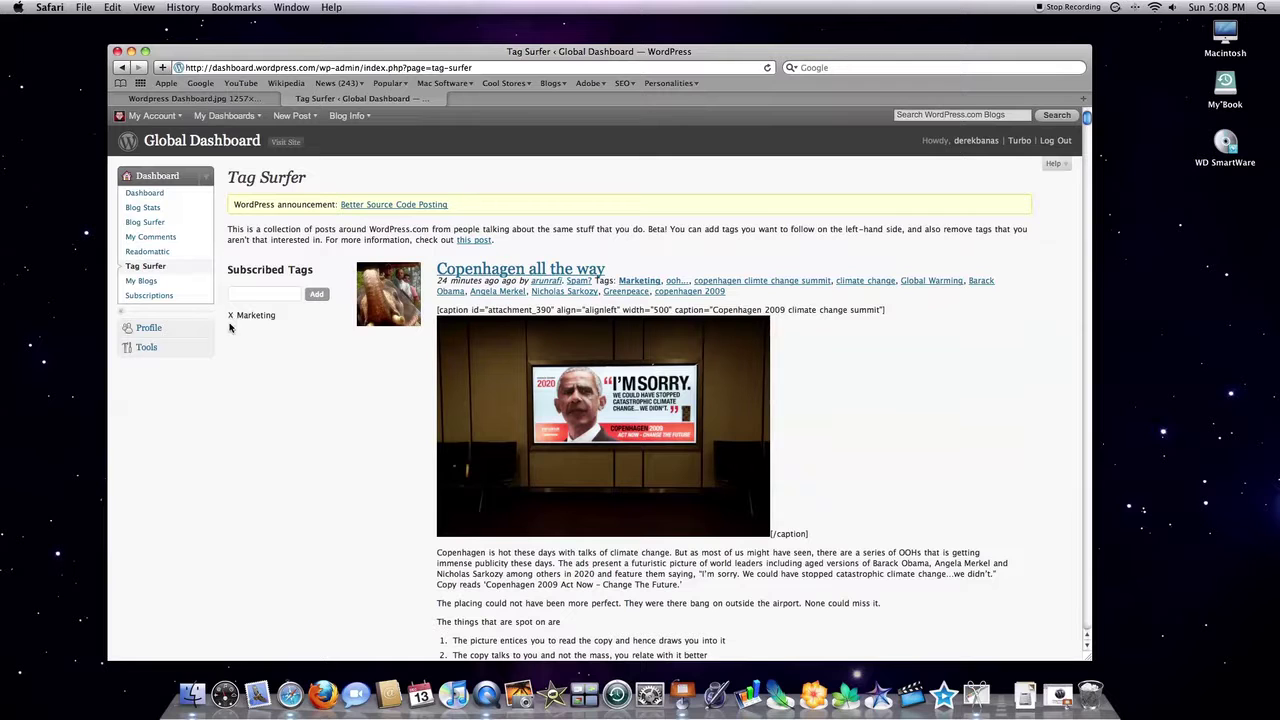
{"action": "left_click", "coordinate": [231, 316]}
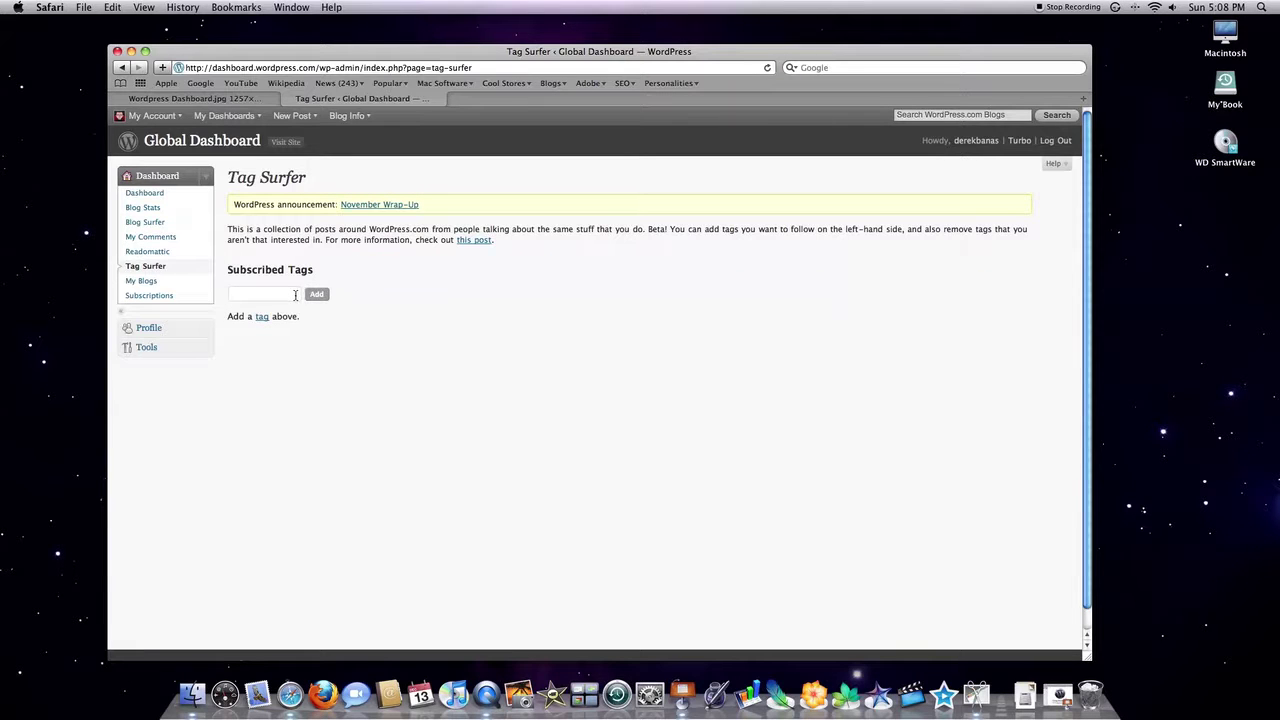
View the list of blogs under My Blogs and the Subscription Management page
{"action": "left_click", "coordinate": [158, 286]}
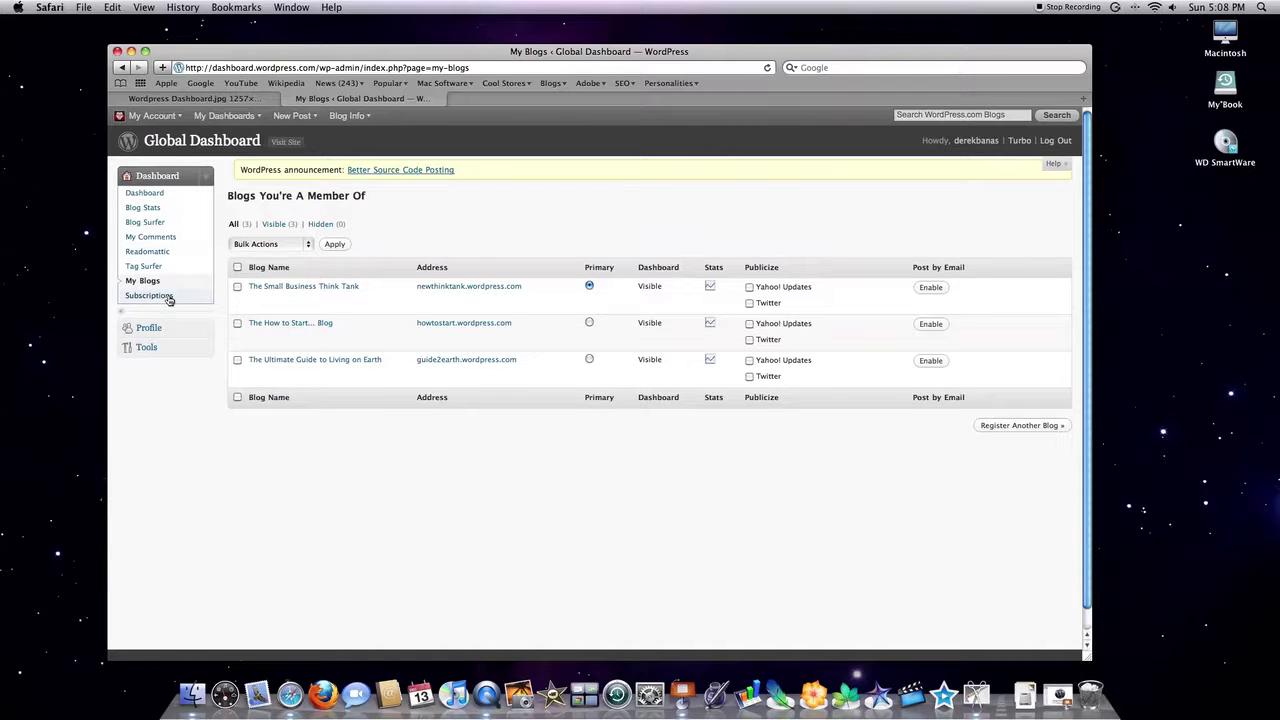
{"action": "left_click", "coordinate": [169, 297]}
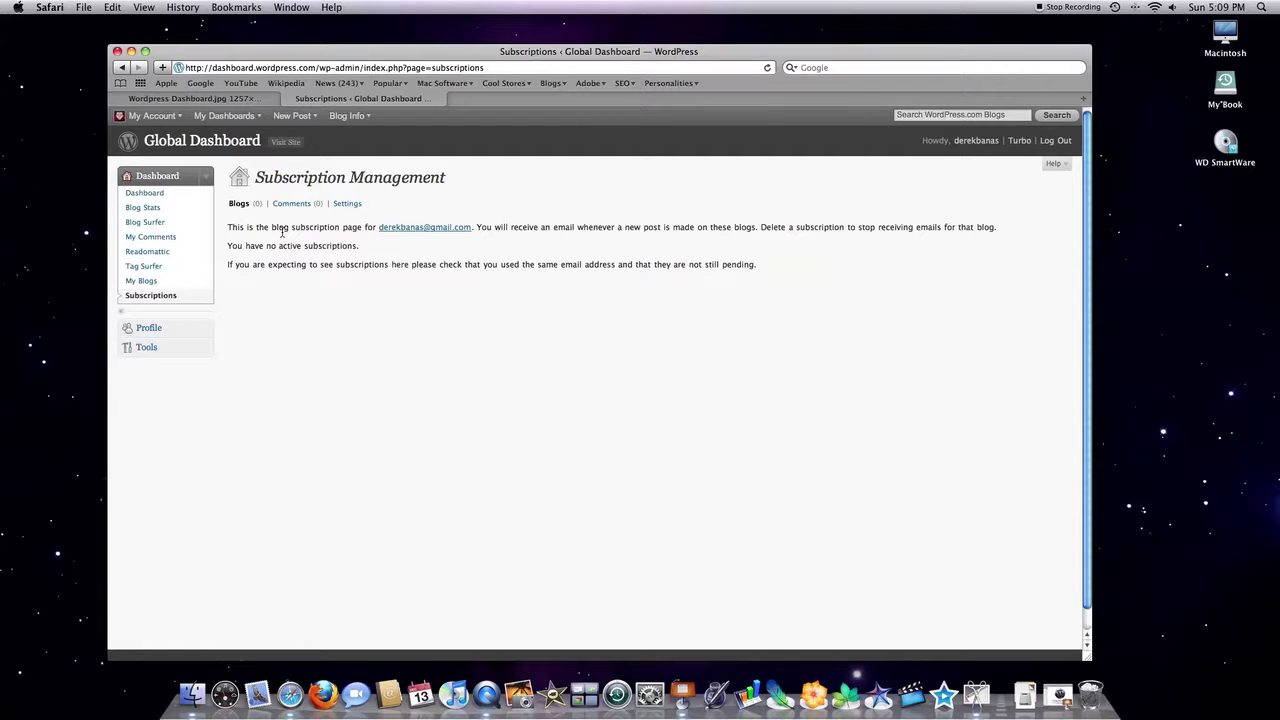
Switch to the Wordpress Dashboard.jpg image and examine the profile's personal options, from visual editor and color scheme to primary blog and proofreading rules
{"action": "left_click", "coordinate": [148, 118]}
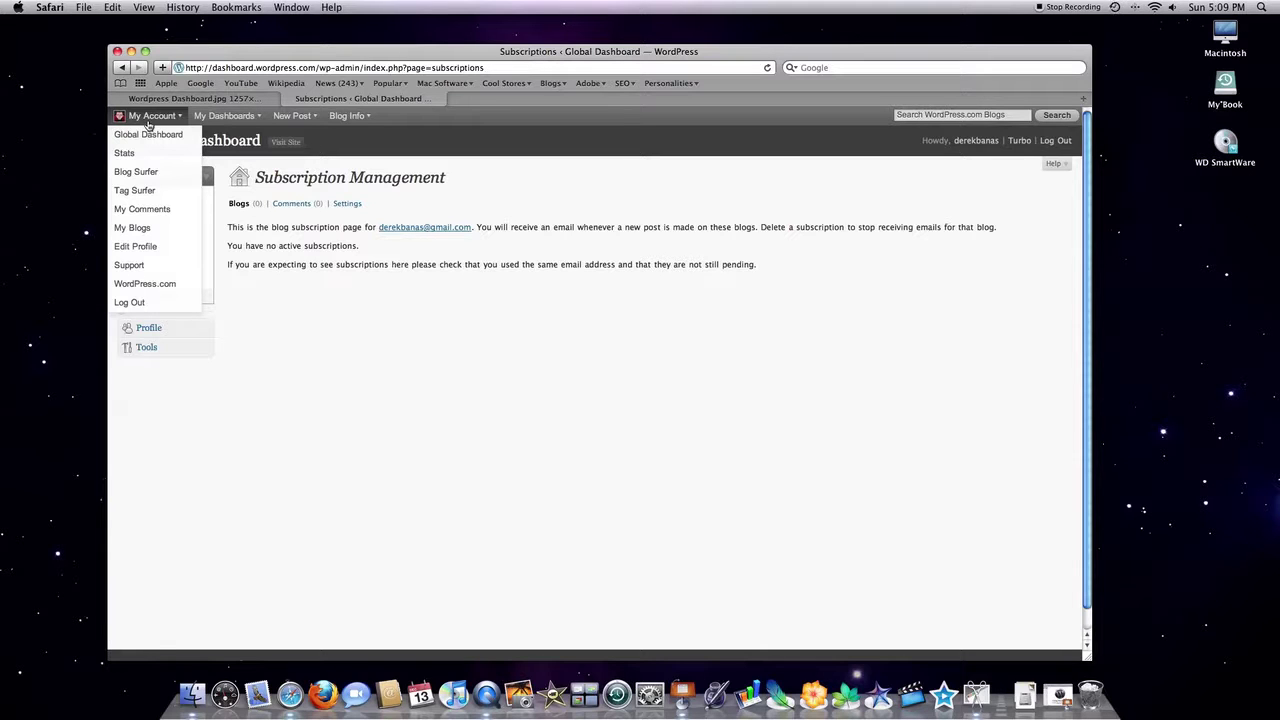
{"action": "left_click", "coordinate": [124, 98]}
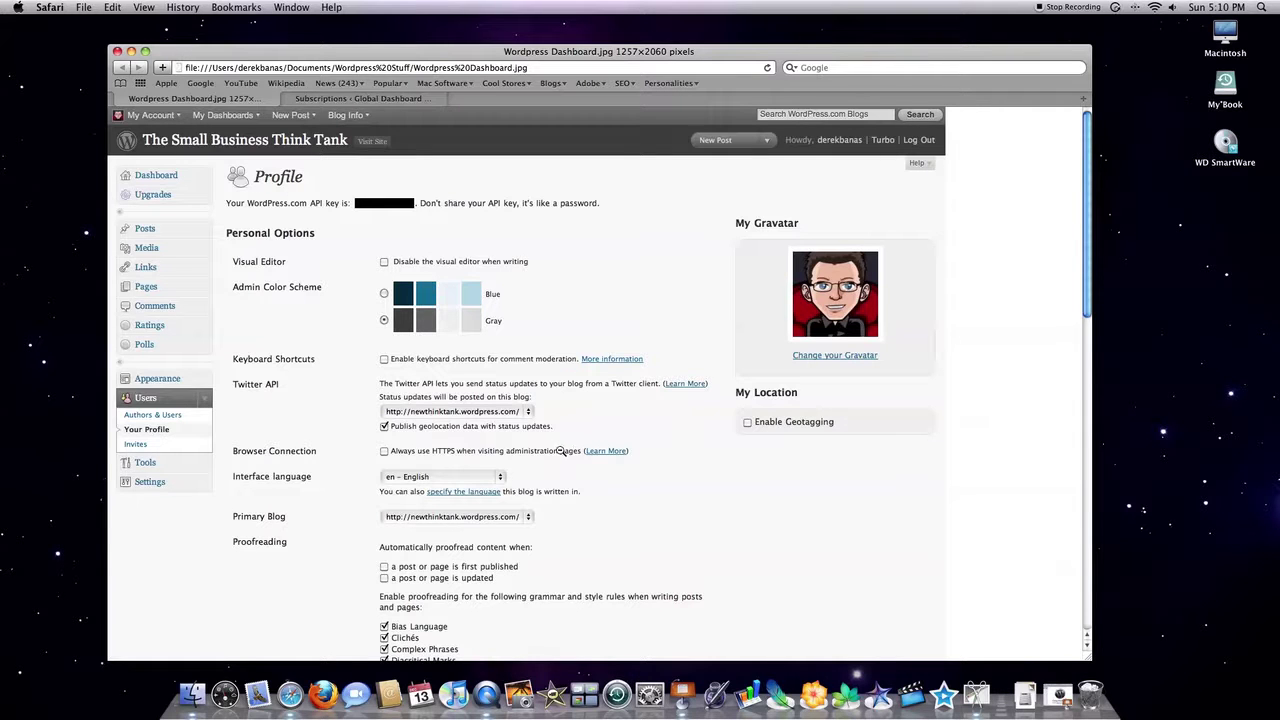
{"action": "scroll", "coordinate": [586, 451], "scroll_direction": "down", "scroll_amount": 1}
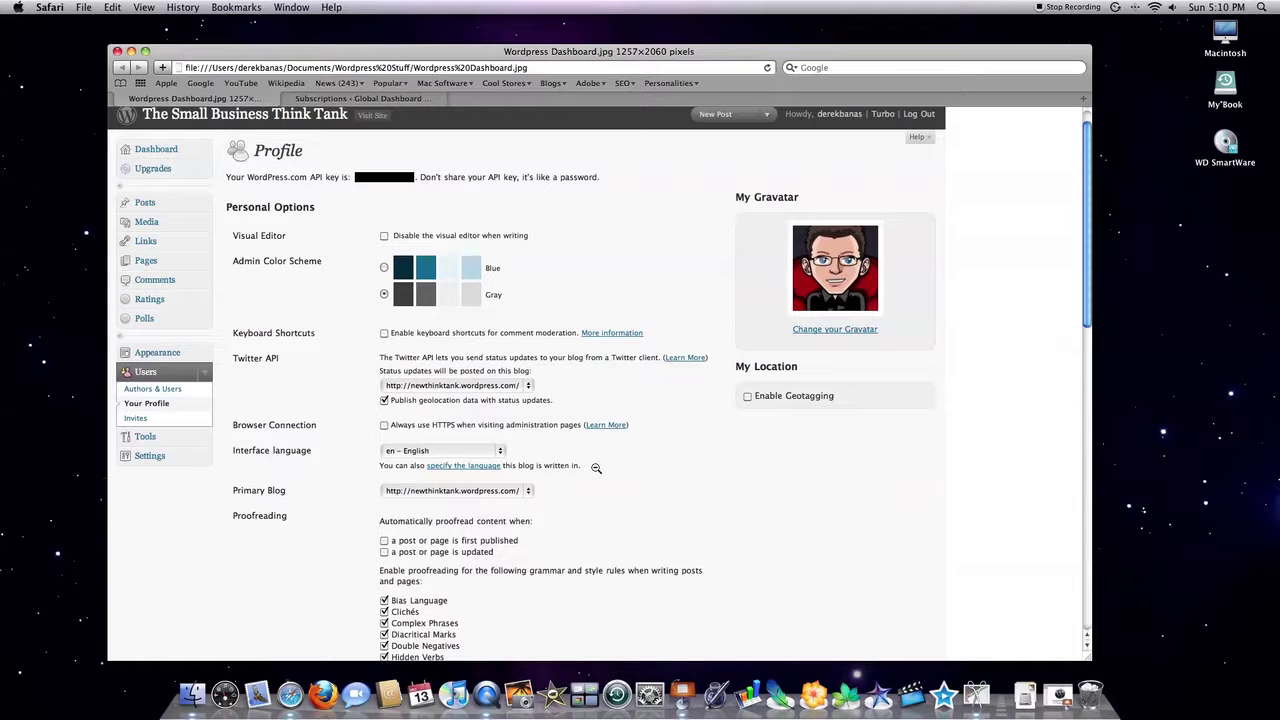
{"action": "scroll", "coordinate": [596, 468], "scroll_direction": "down", "scroll_amount": 3}
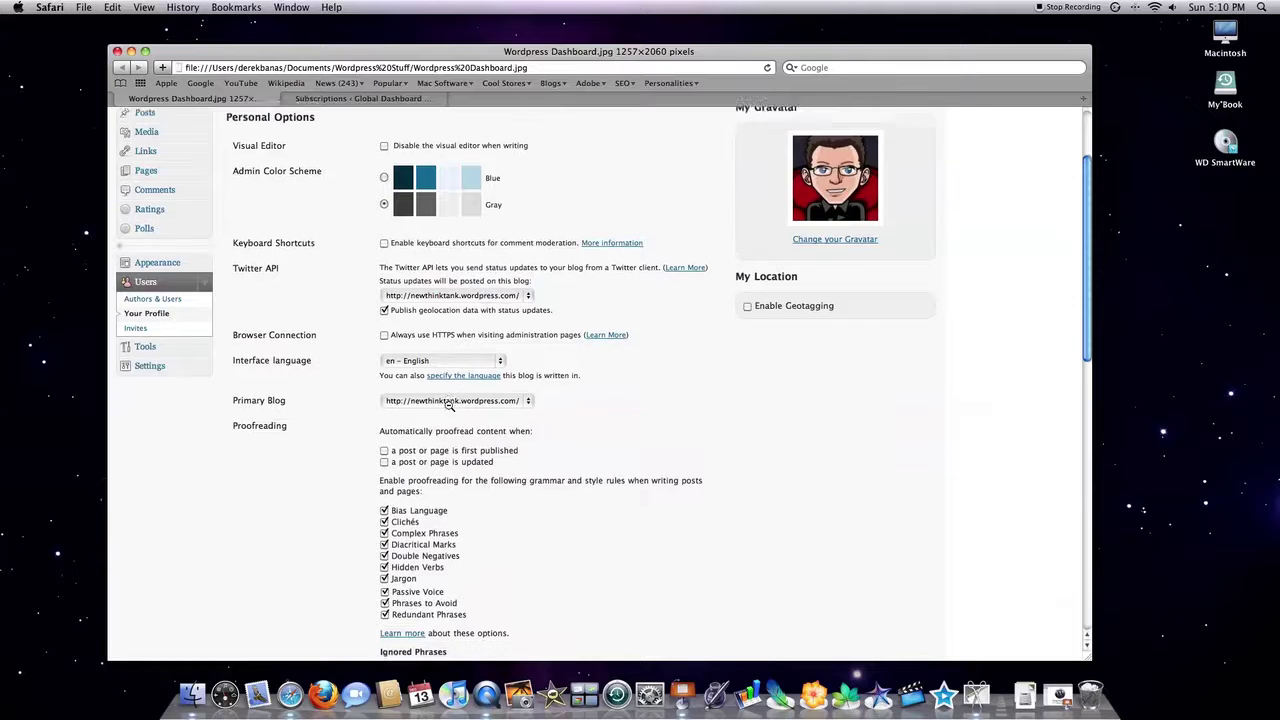
{"action": "scroll", "coordinate": [449, 406], "scroll_direction": "down", "scroll_amount": 3}
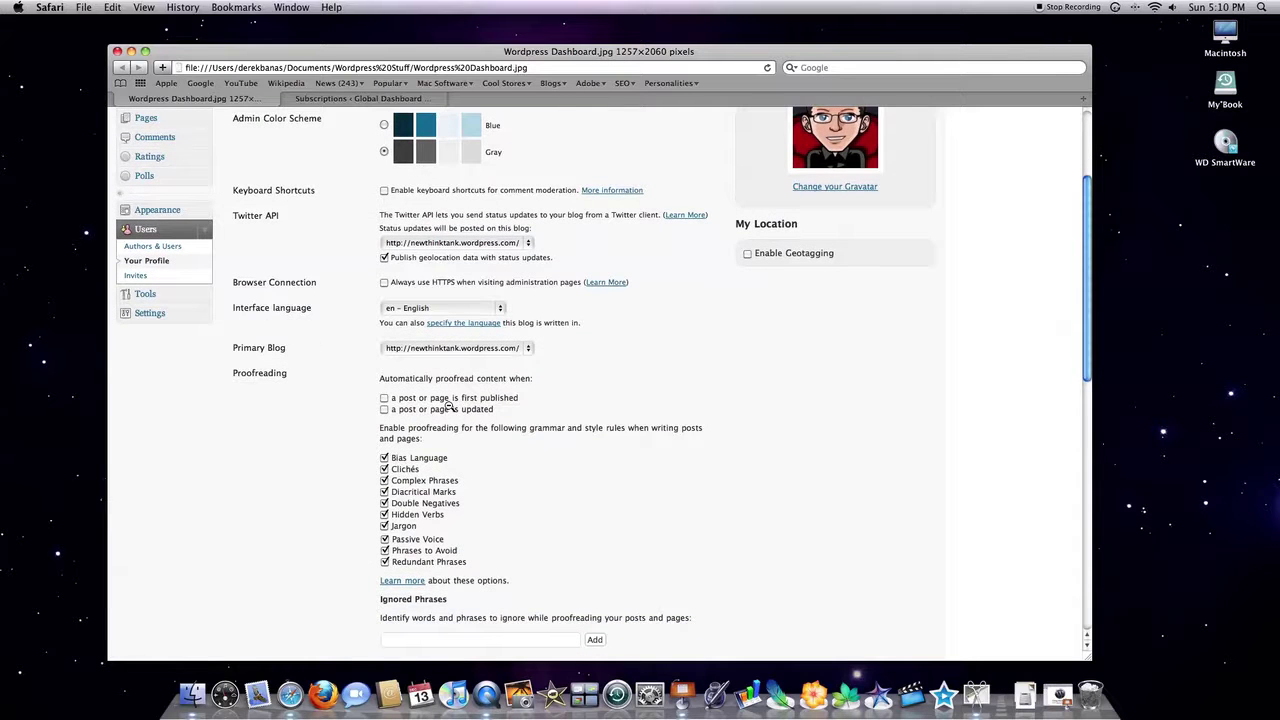
{"action": "scroll", "coordinate": [449, 406], "scroll_direction": "down", "scroll_amount": 1}
{"action": "scroll", "coordinate": [449, 406], "scroll_direction": "down", "scroll_amount": 3}
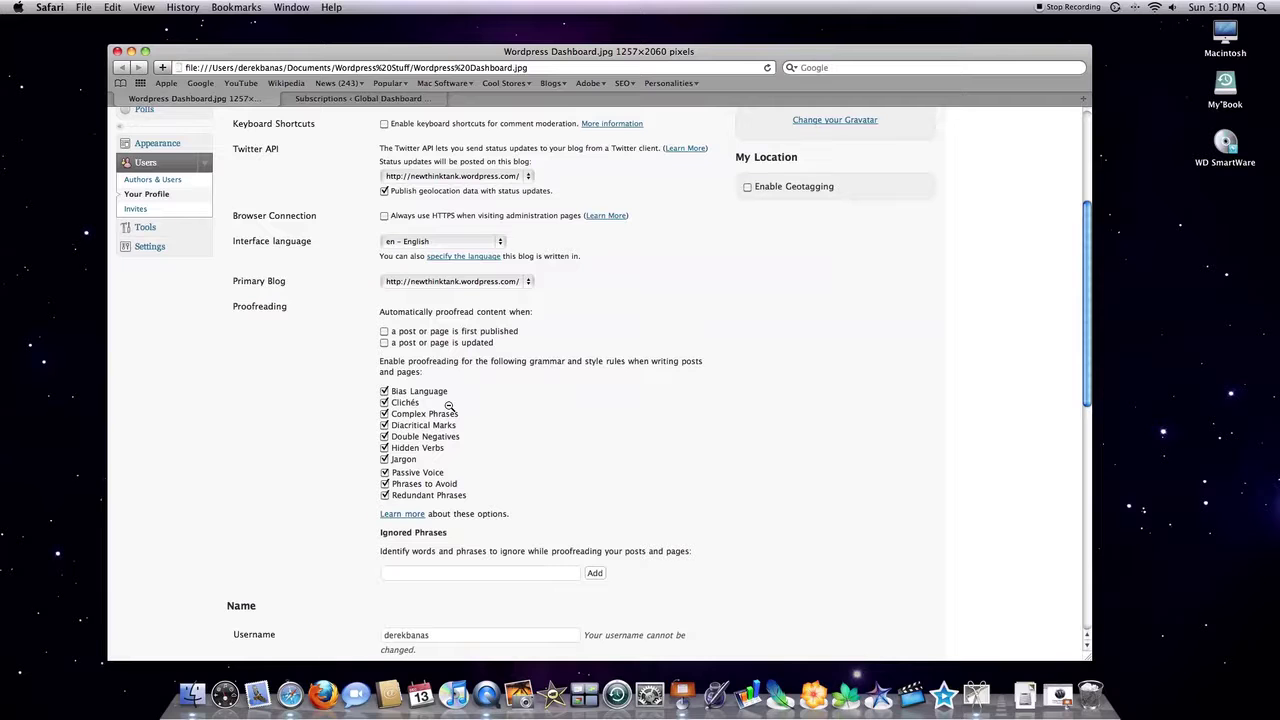
{"action": "scroll", "coordinate": [441, 409], "scroll_direction": "down", "scroll_amount": 3}
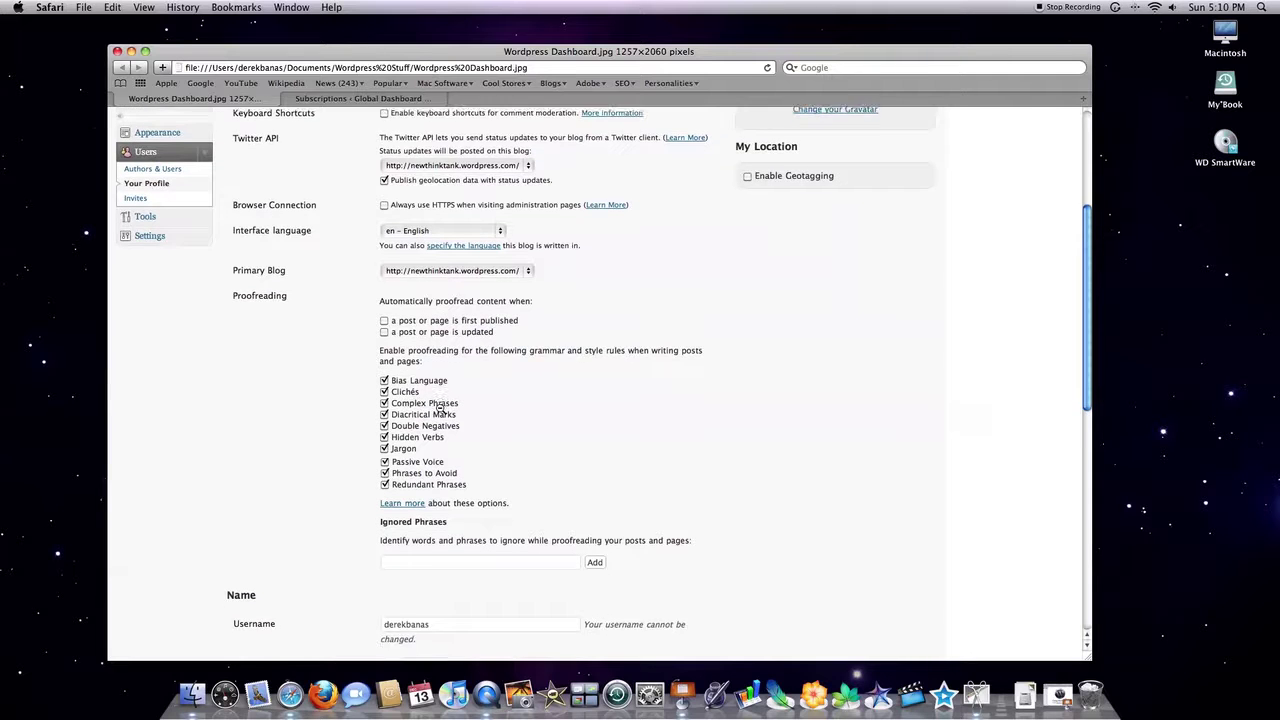
{"action": "scroll", "coordinate": [441, 409], "scroll_direction": "down", "scroll_amount": 1}
{"action": "scroll", "coordinate": [441, 408], "scroll_direction": "down", "scroll_amount": 3}
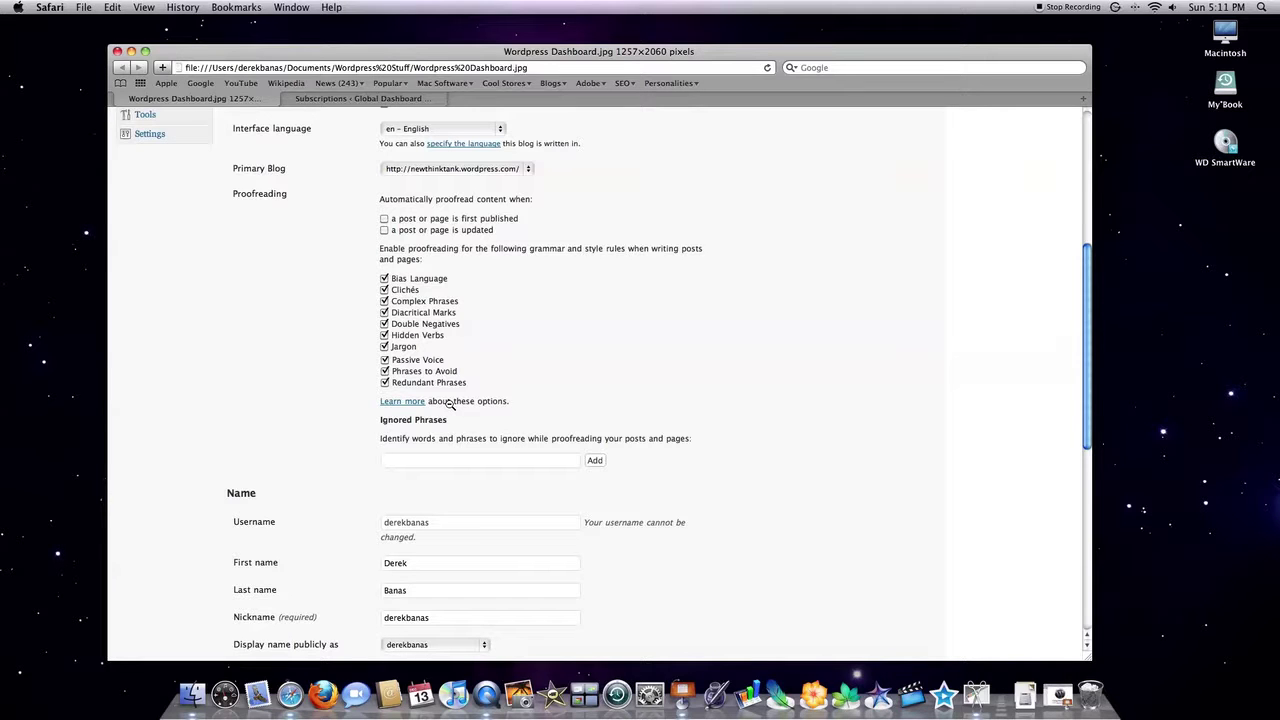
Examine the profile's name, contact info, biography and new password sections, and return to the gravatar and geotagging options
{"action": "scroll", "coordinate": [455, 410], "scroll_direction": "down", "scroll_amount": 8}
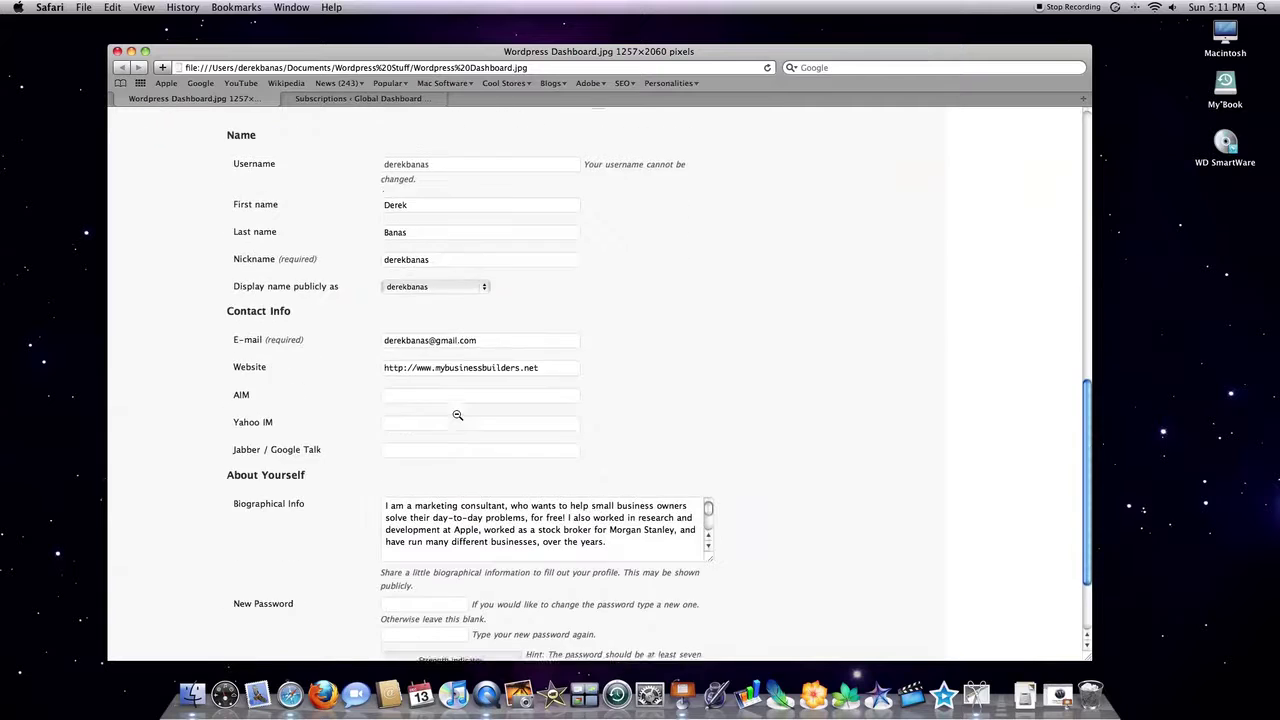
{"action": "scroll", "coordinate": [457, 414], "scroll_direction": "down", "scroll_amount": 1}
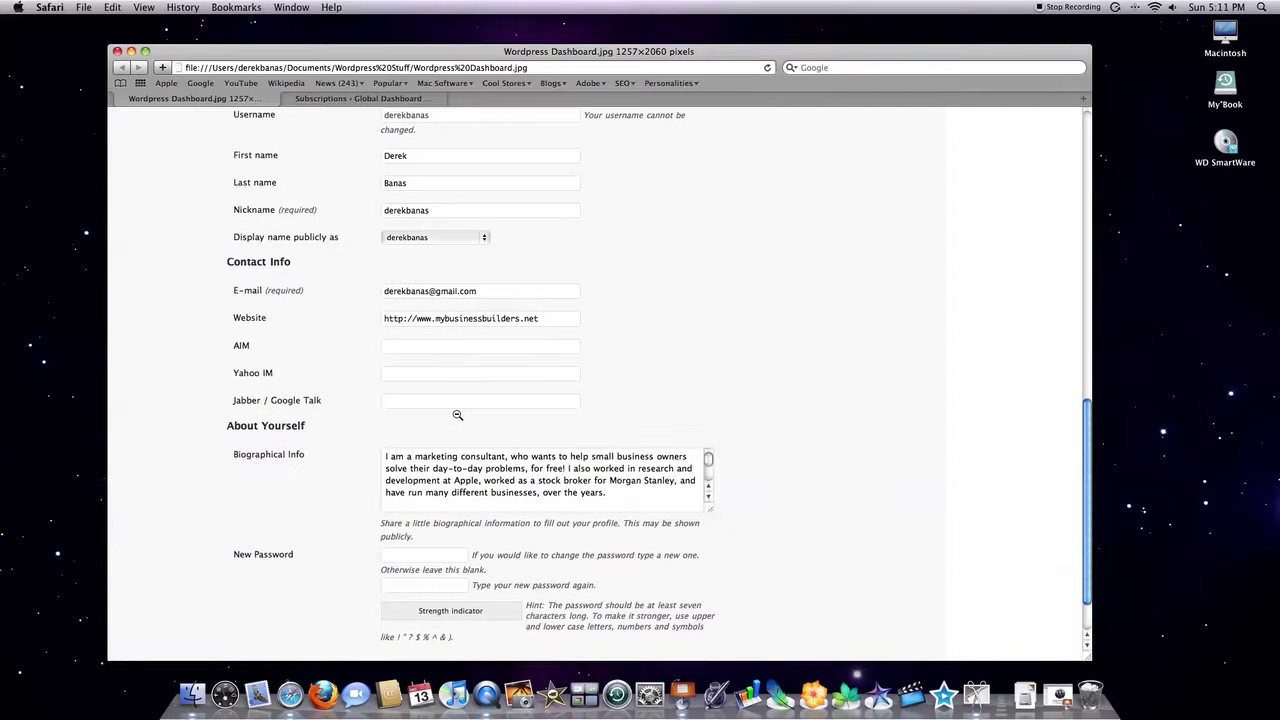
{"action": "scroll", "coordinate": [457, 414], "scroll_direction": "down", "scroll_amount": 2}
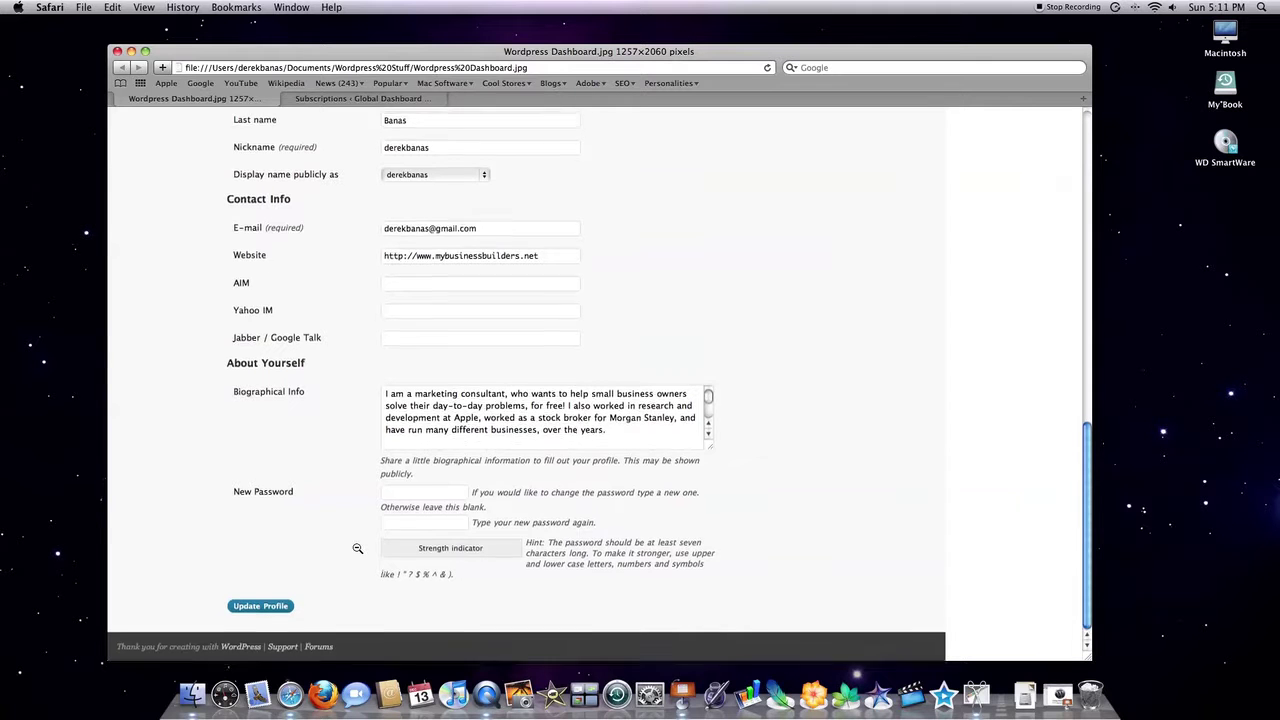
{"action": "scroll", "coordinate": [357, 548], "scroll_direction": "up", "scroll_amount": 15}
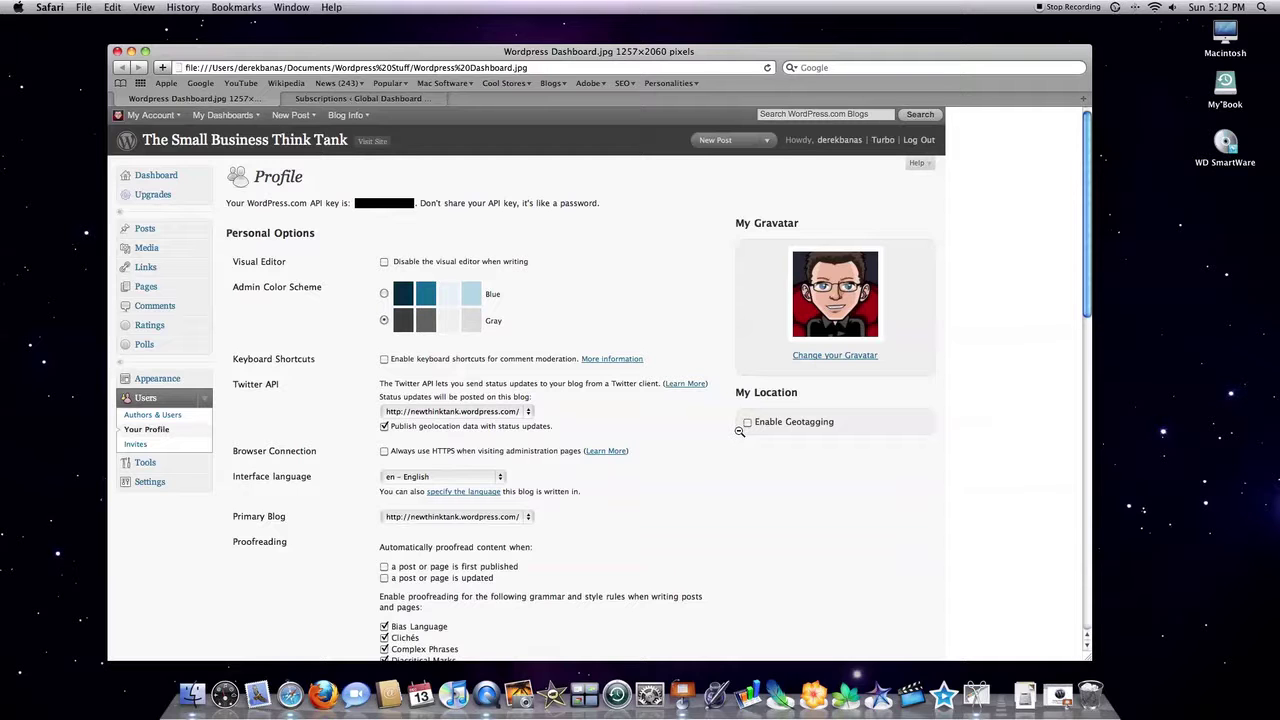
Return to the live Global Dashboard, view the WordPress.com Support page and go back to Subscription Management
{"action": "left_click", "coordinate": [343, 99]}
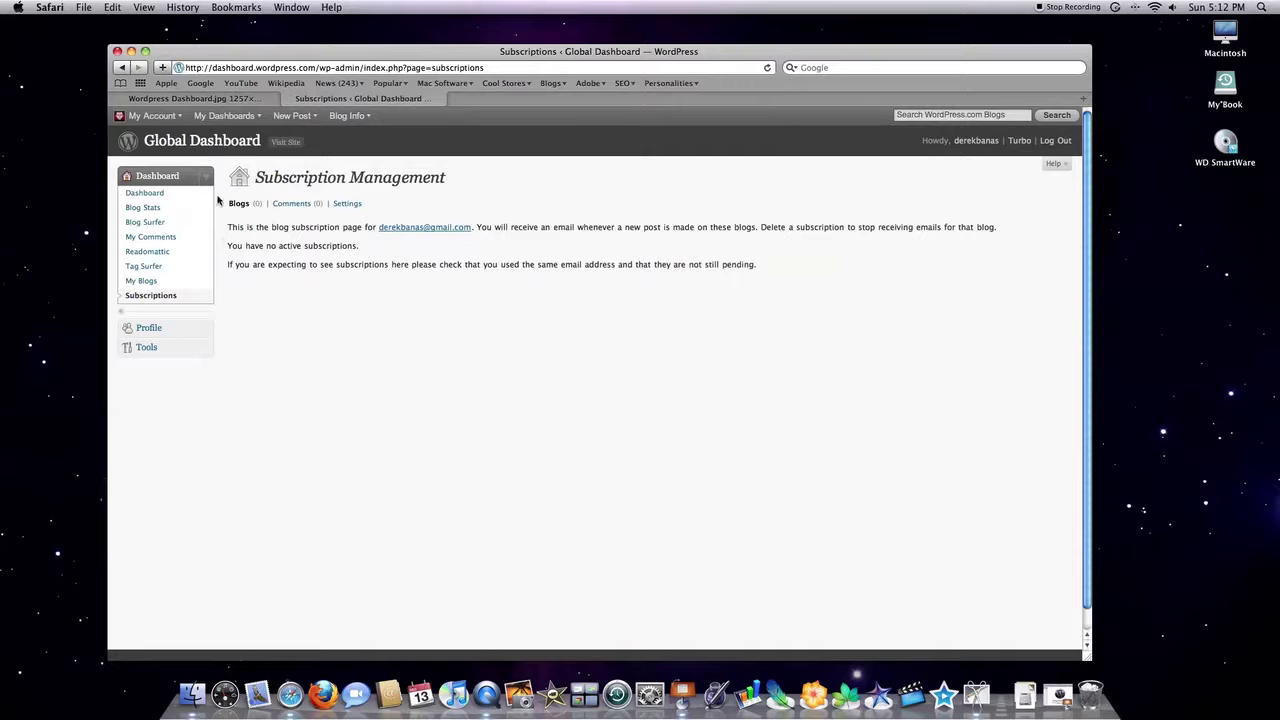
{"action": "mouse_move", "coordinate": [158, 113]}
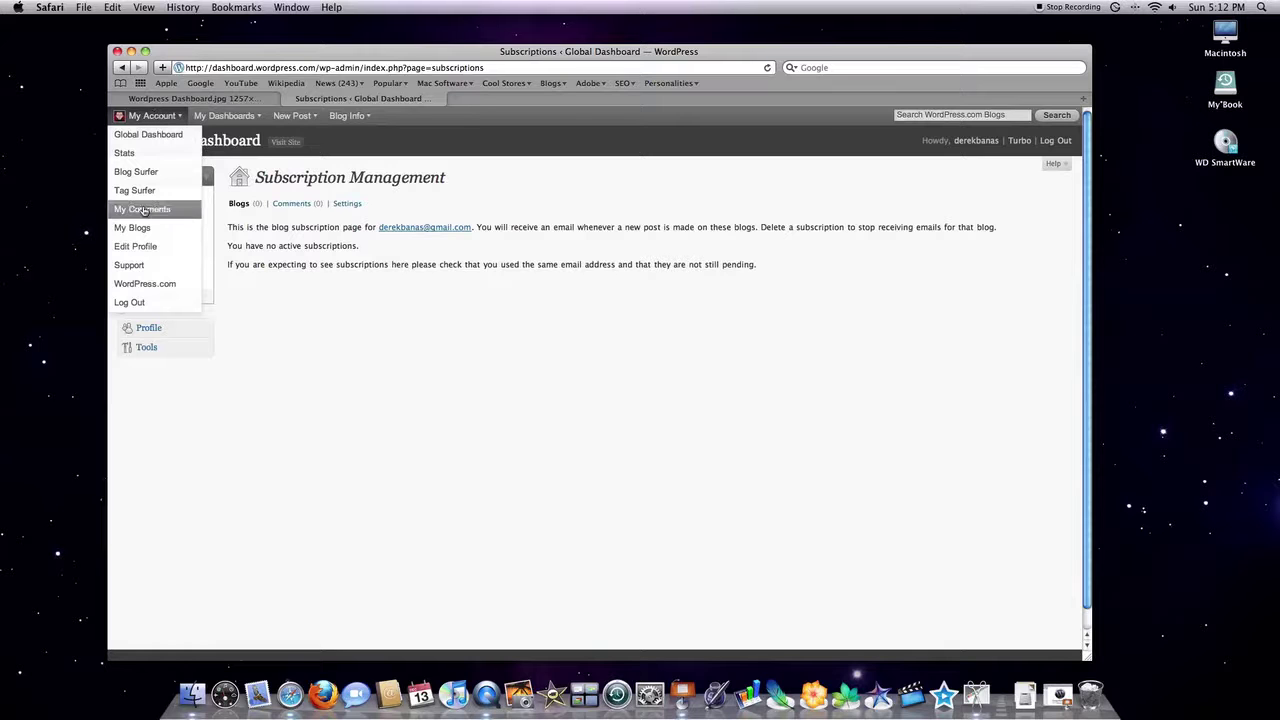
{"action": "left_click", "coordinate": [143, 265]}
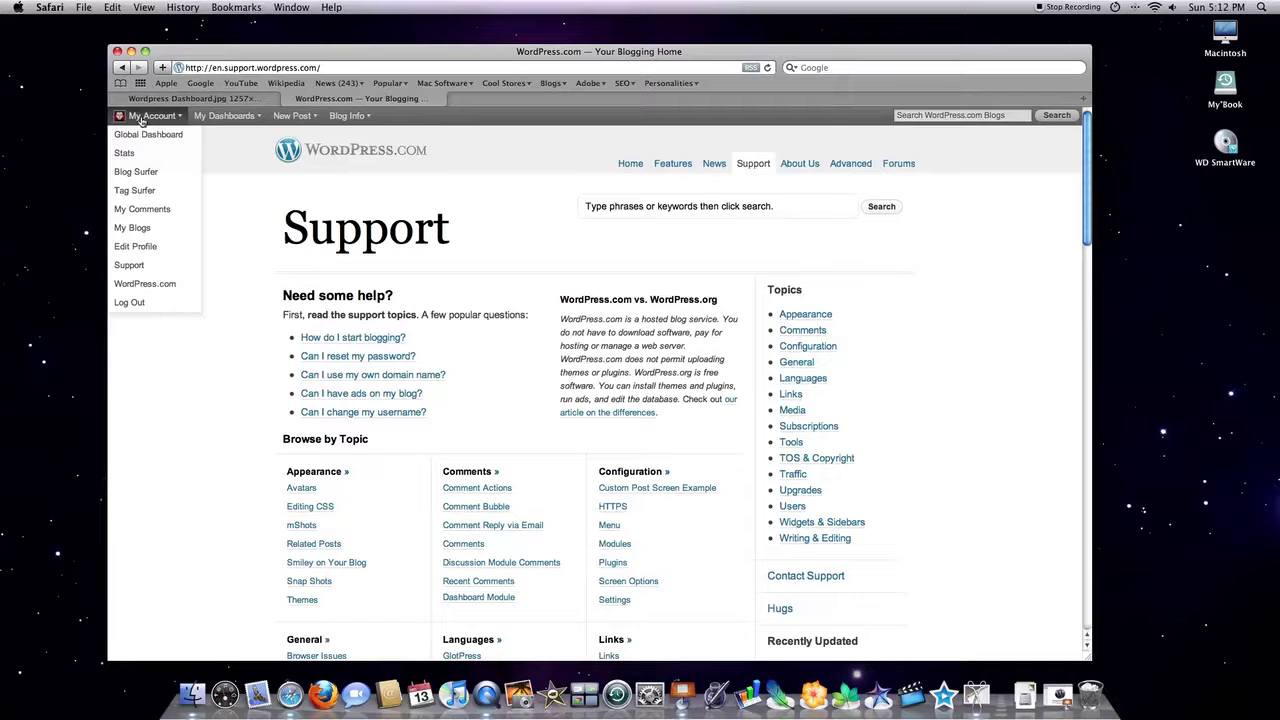
{"action": "left_click", "coordinate": [123, 68]}
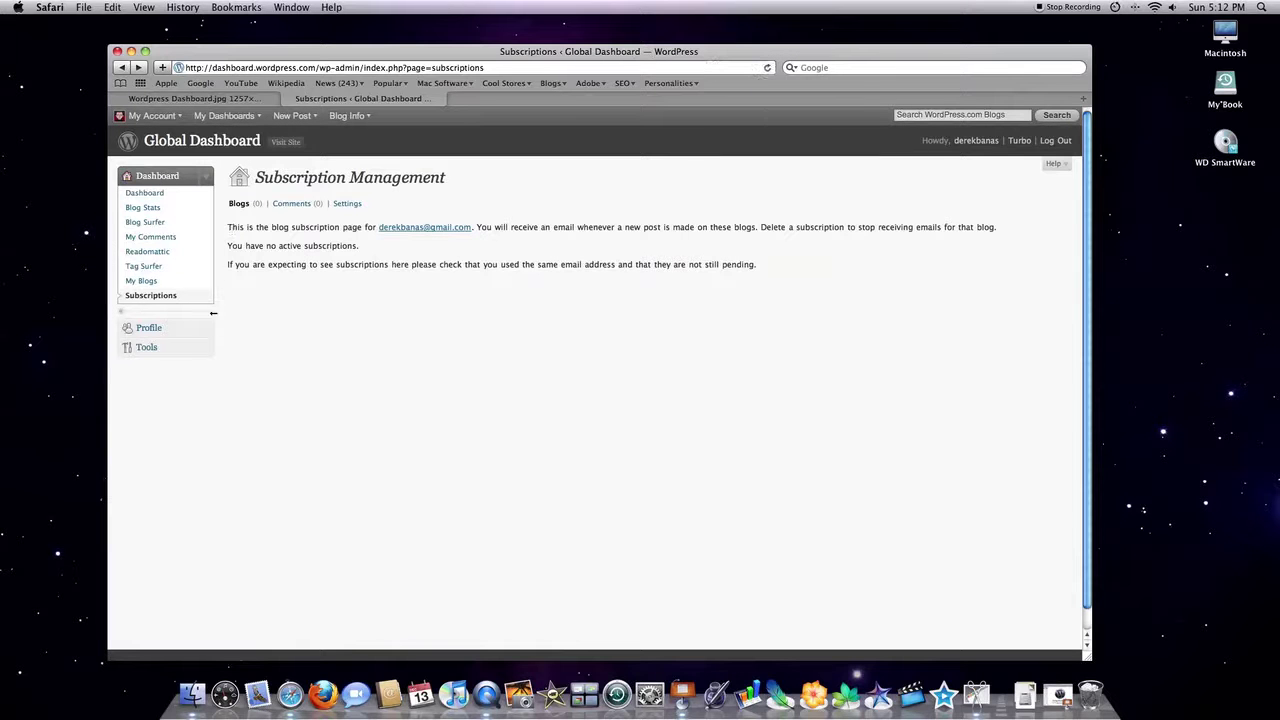
Open the Global Dashboard's Tools page and highlight the "Turbo: Speed up WordPress" heading
{"action": "left_click", "coordinate": [147, 348]}
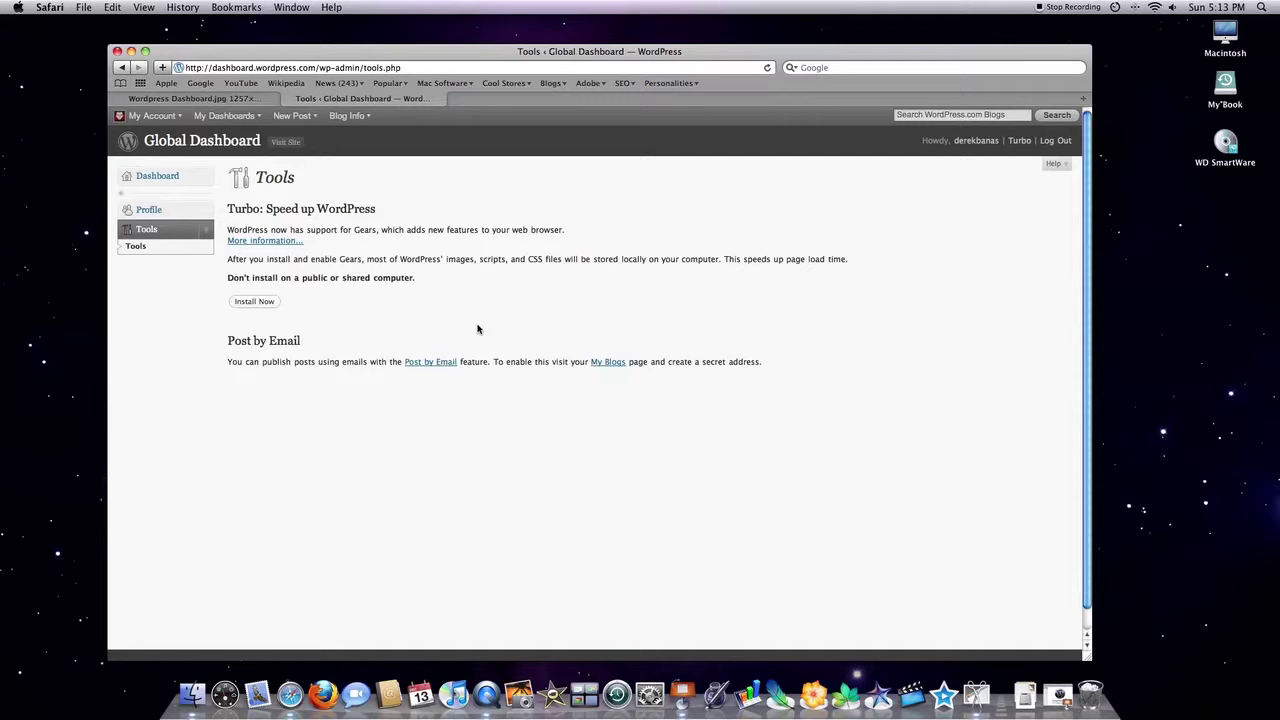
{"action": "left_click_drag", "start_coordinate": [378, 209], "coordinate": [234, 209]}
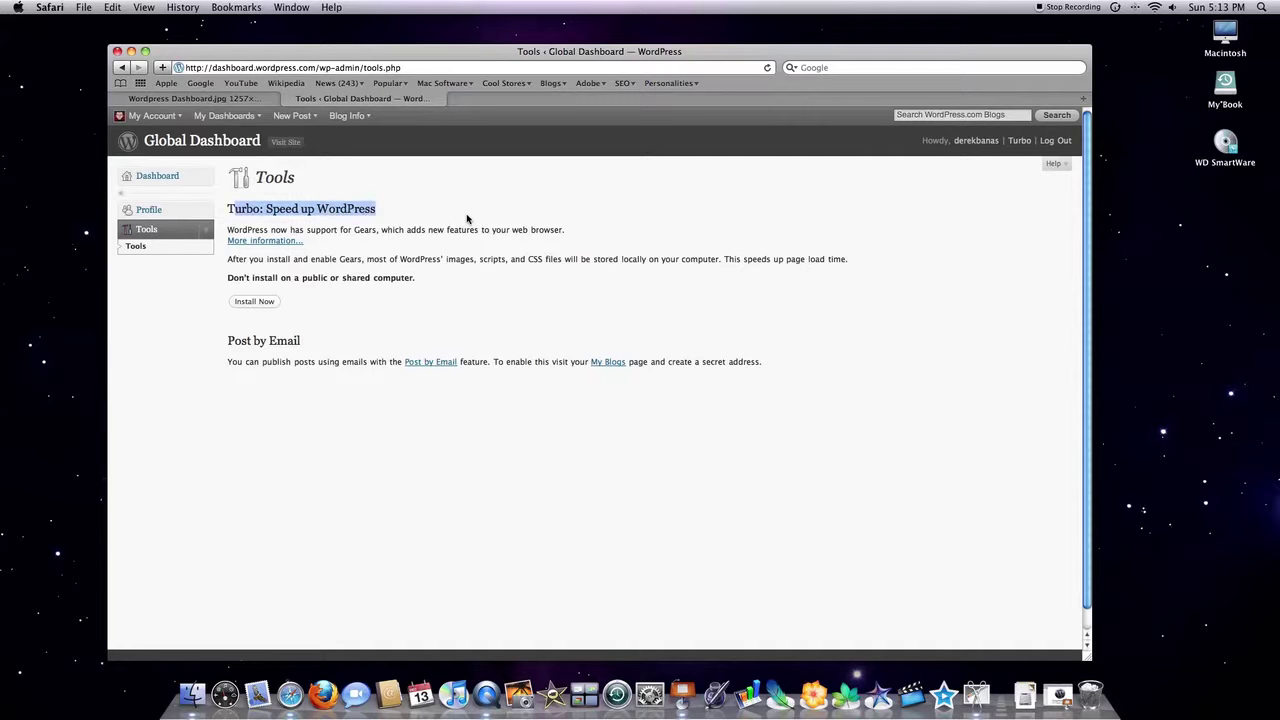